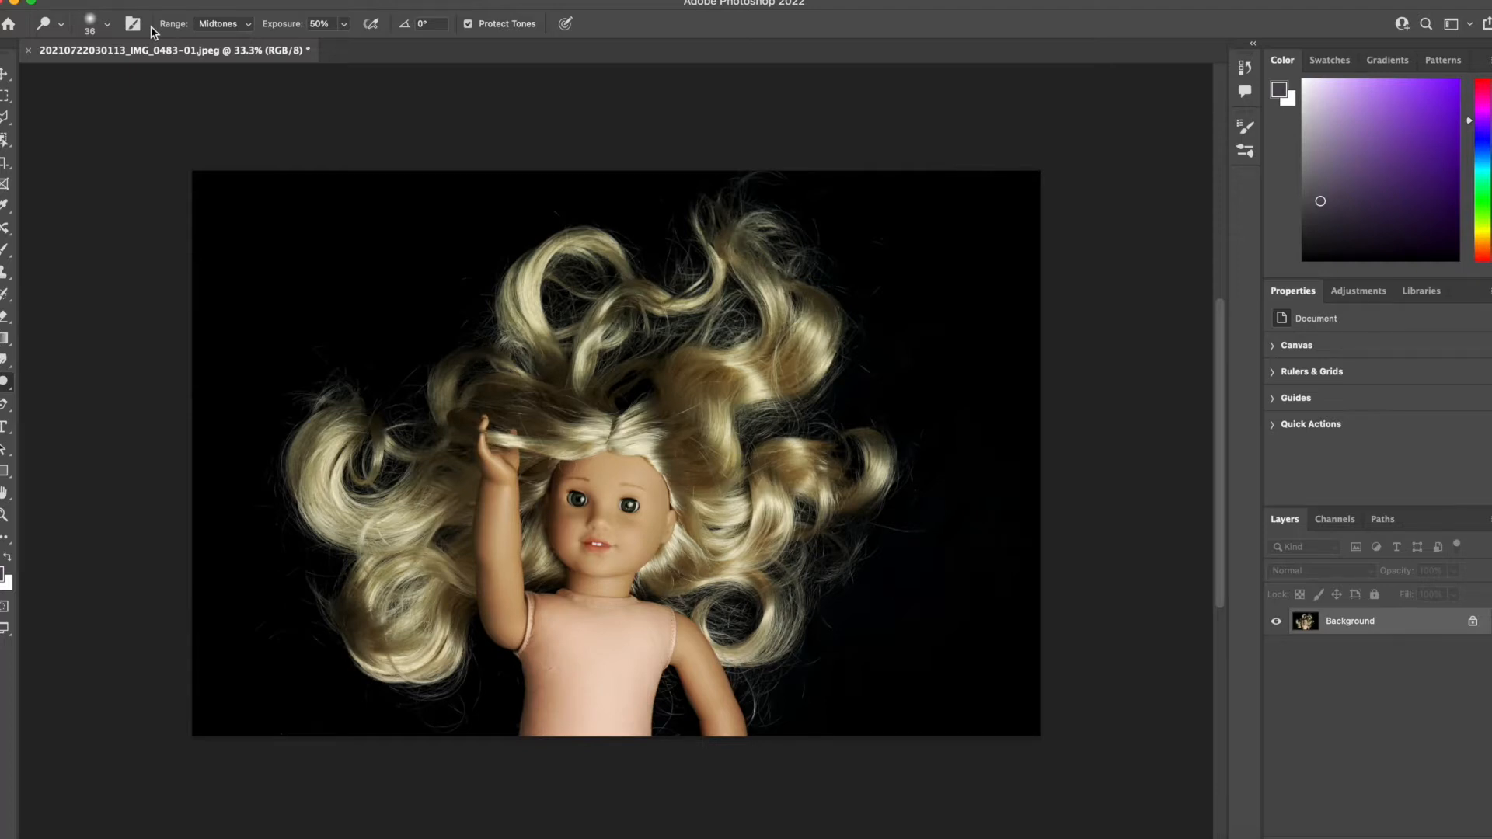
# Open the wide underwater bubbles JPEG from the Downloads folder, previewing the candidate images first.
pyautogui.click(115, 0)
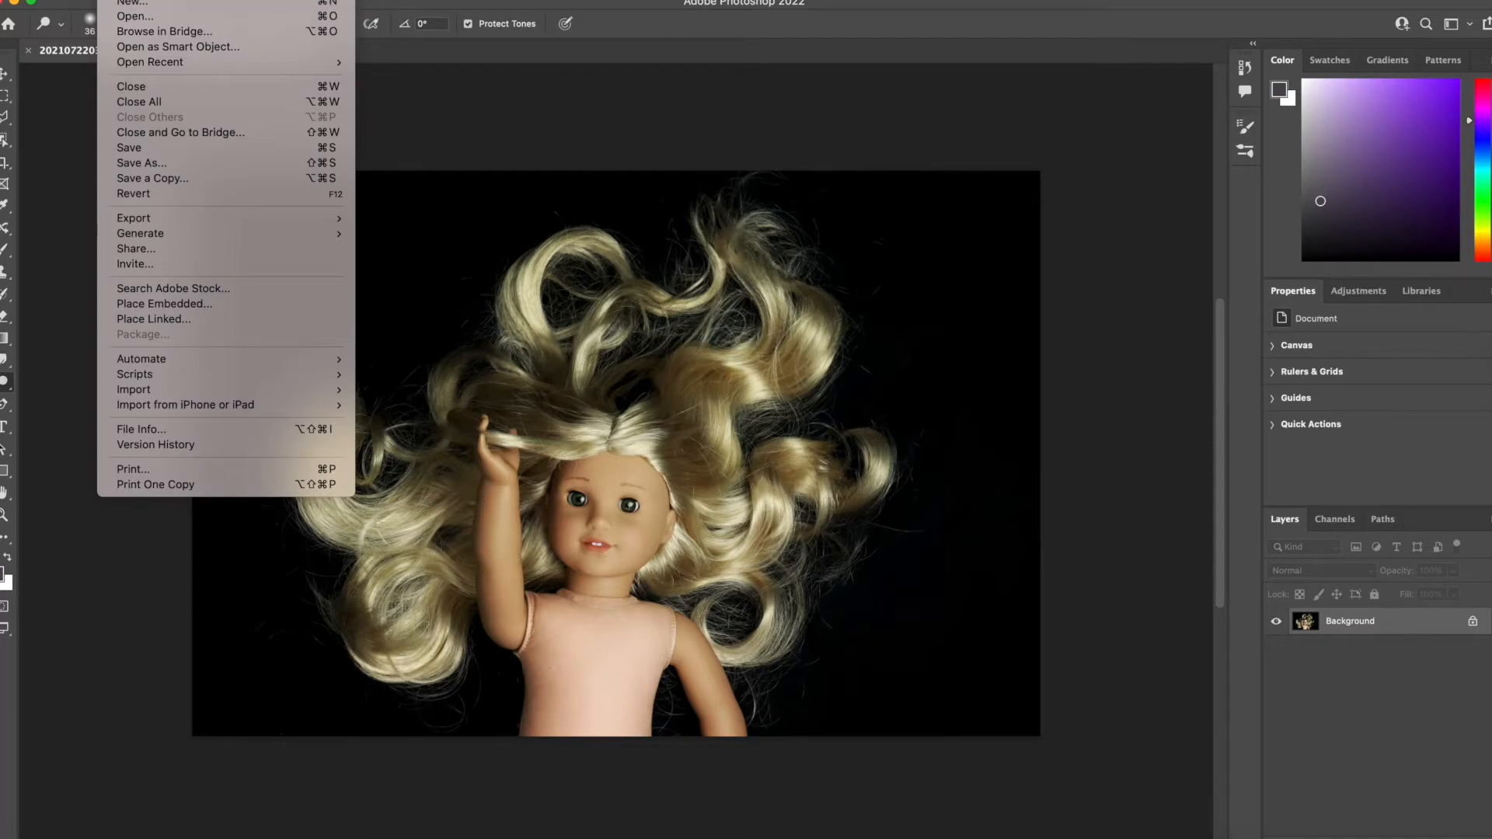
pyautogui.click(73, 131)
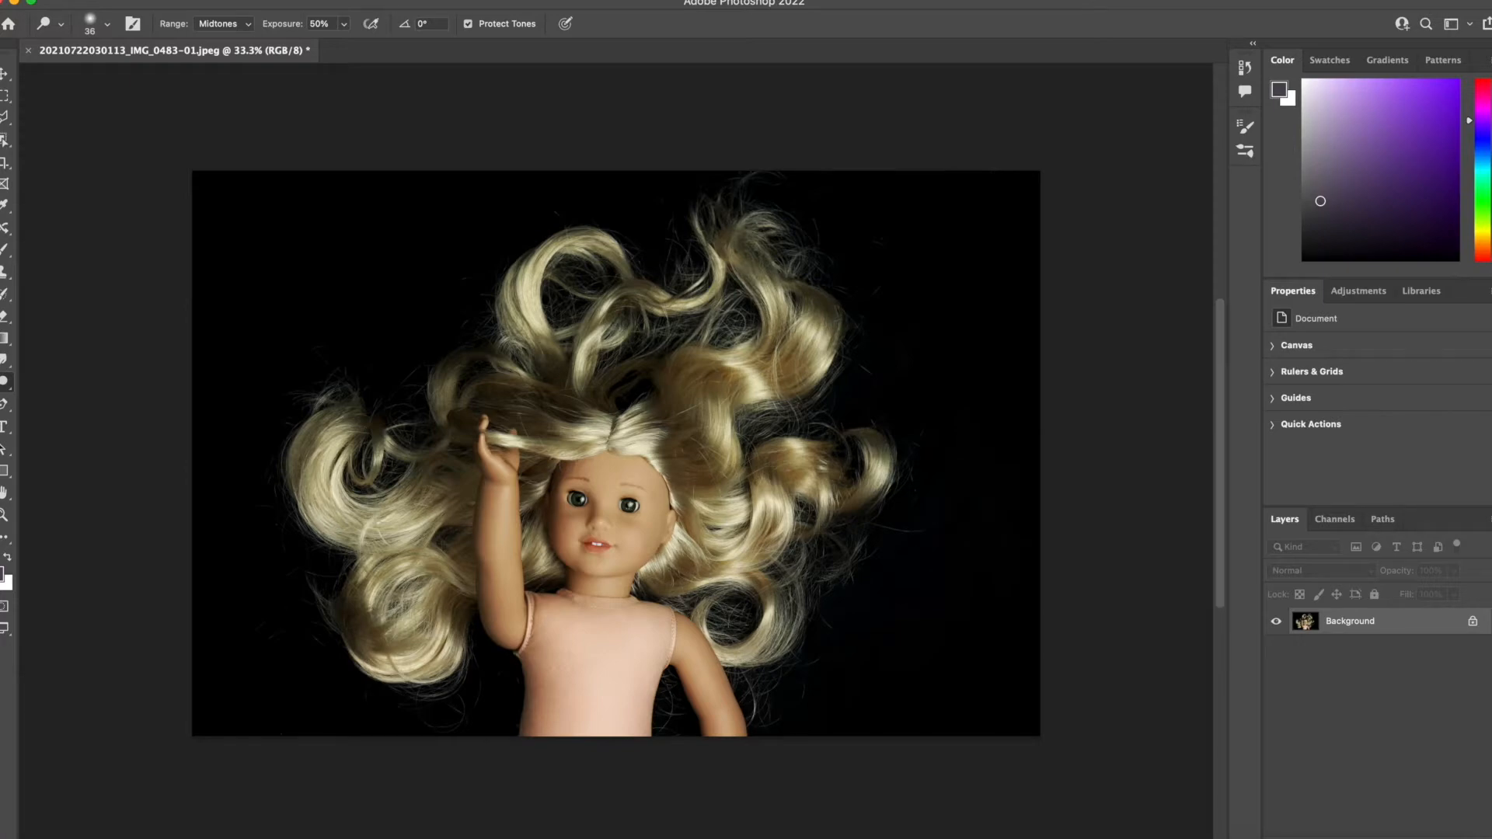
pyautogui.click(109, 0)
pyautogui.click(134, 18)
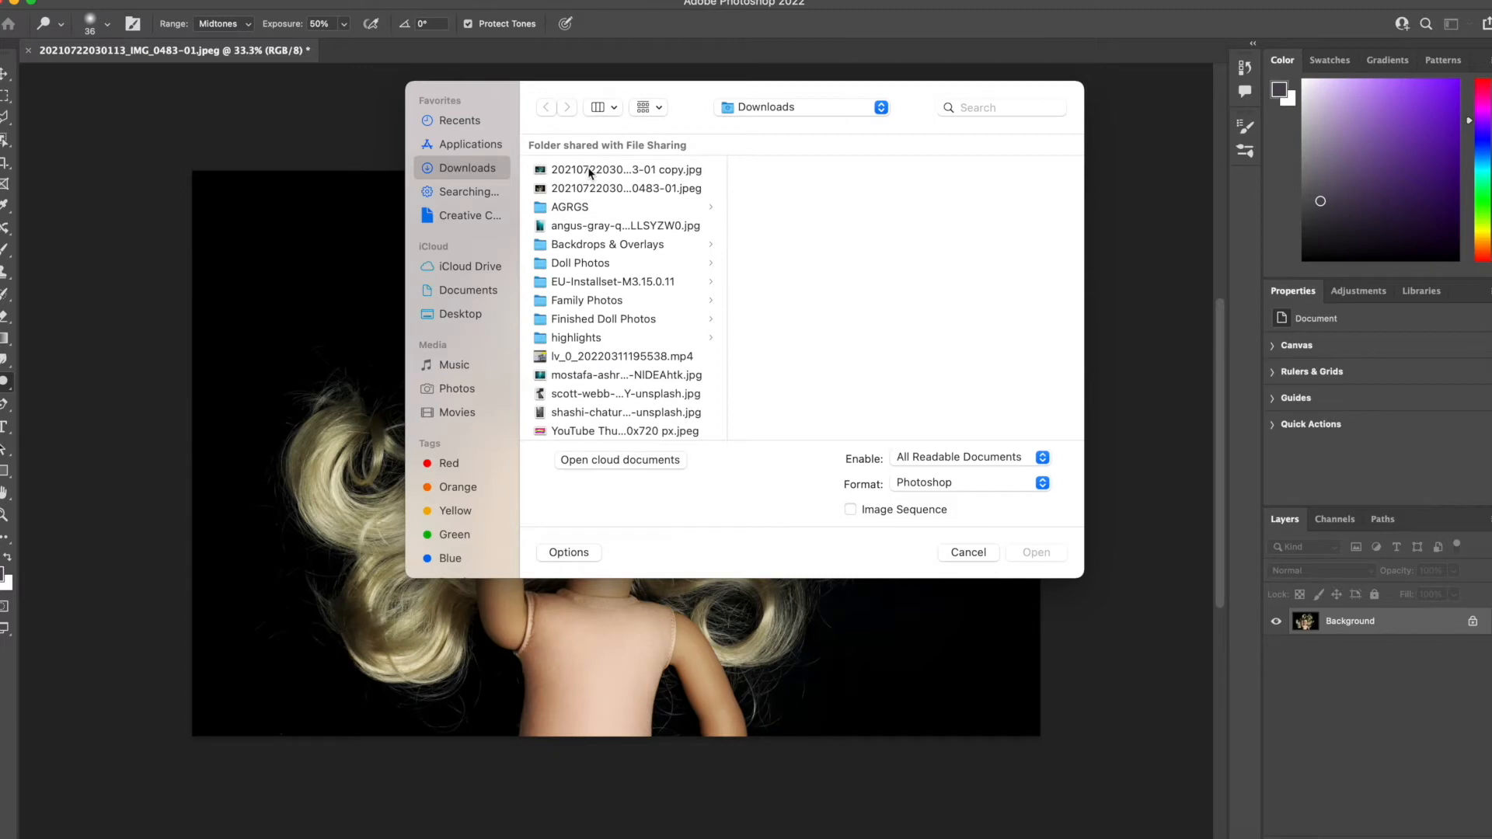
pyautogui.click(589, 171)
pyautogui.click(614, 232)
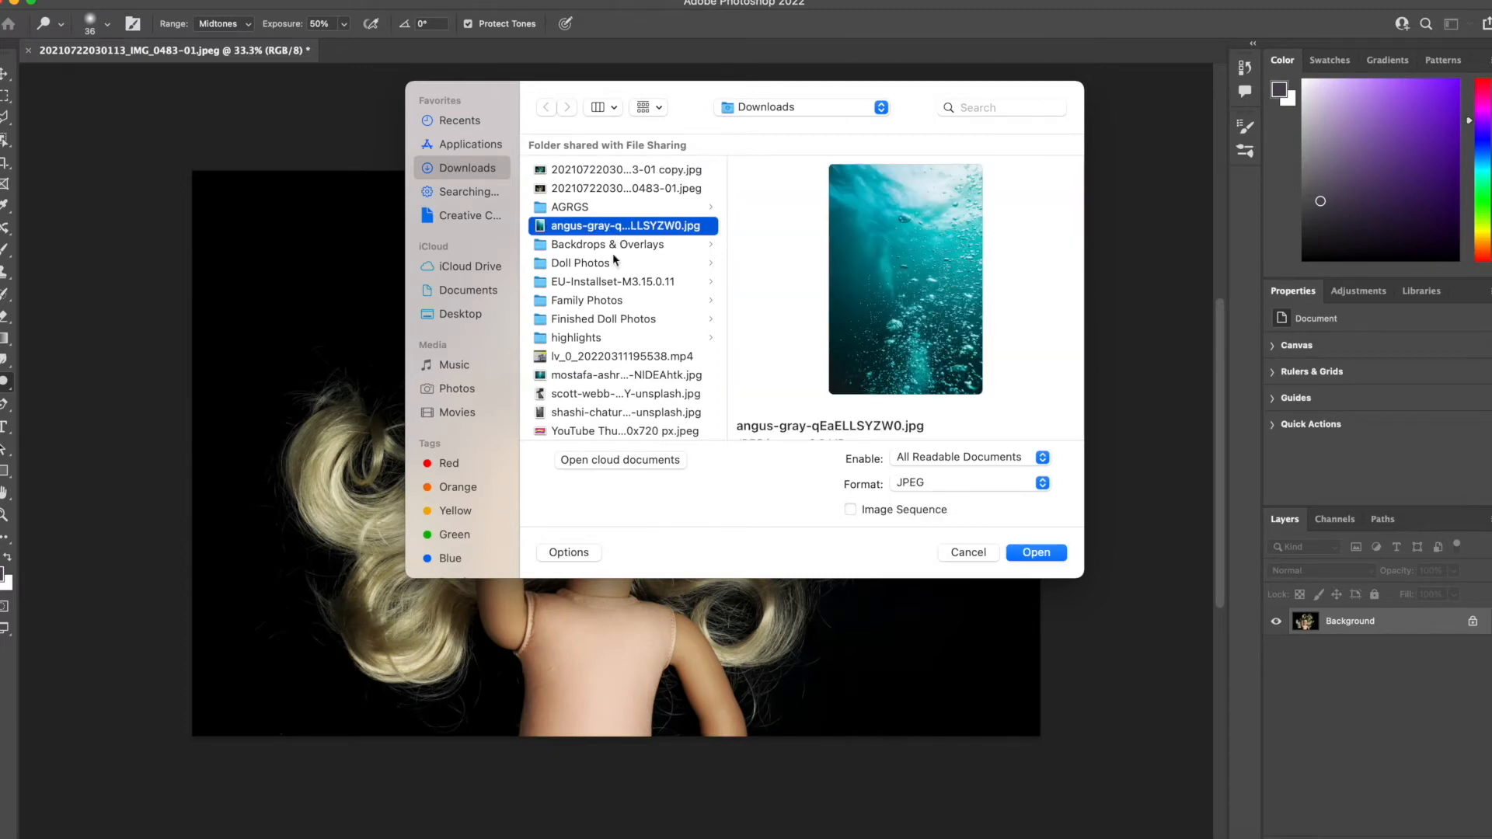
pyautogui.click(619, 376)
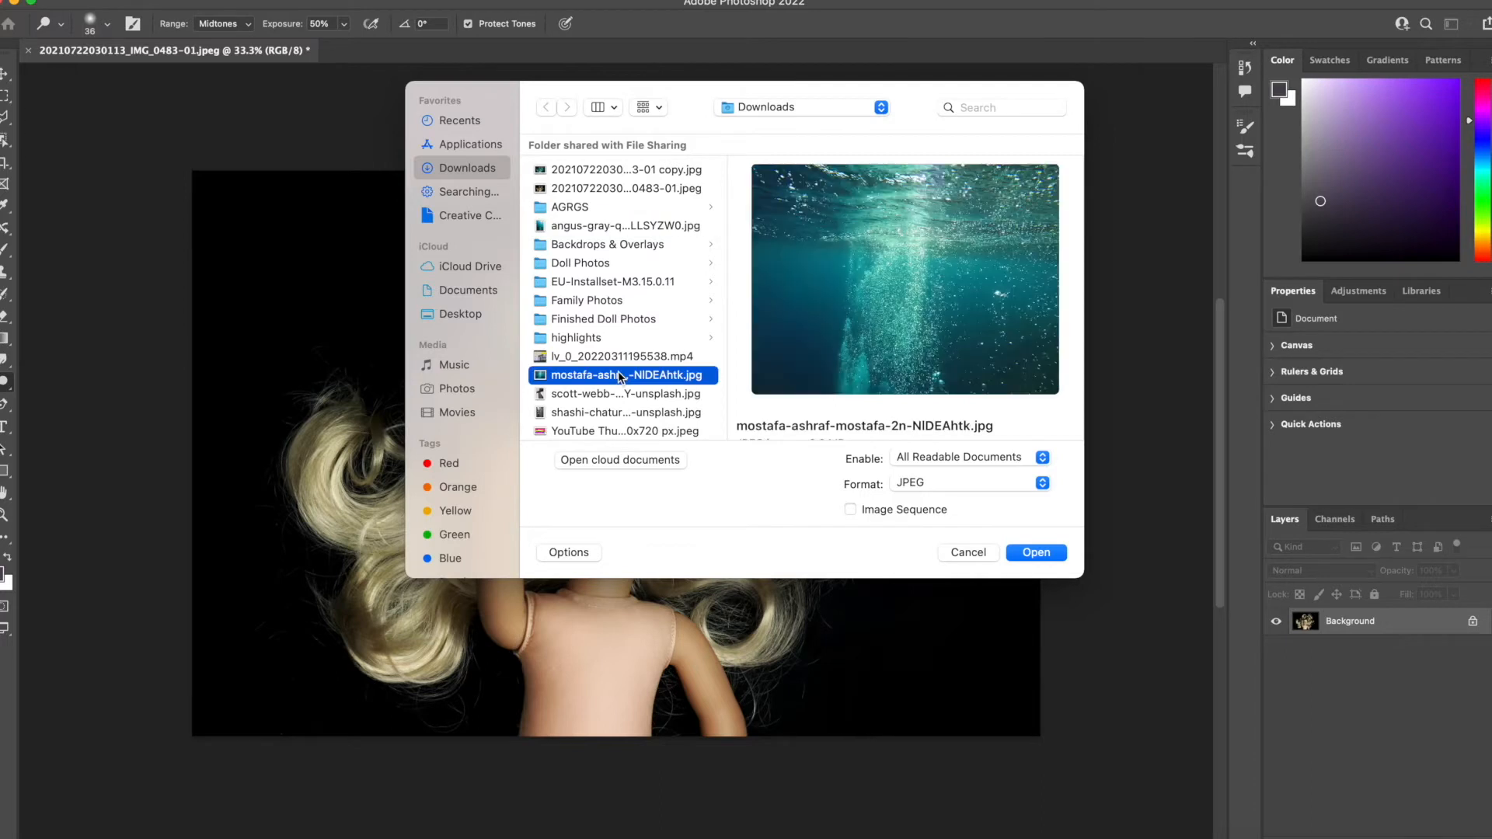
pyautogui.click(1036, 553)
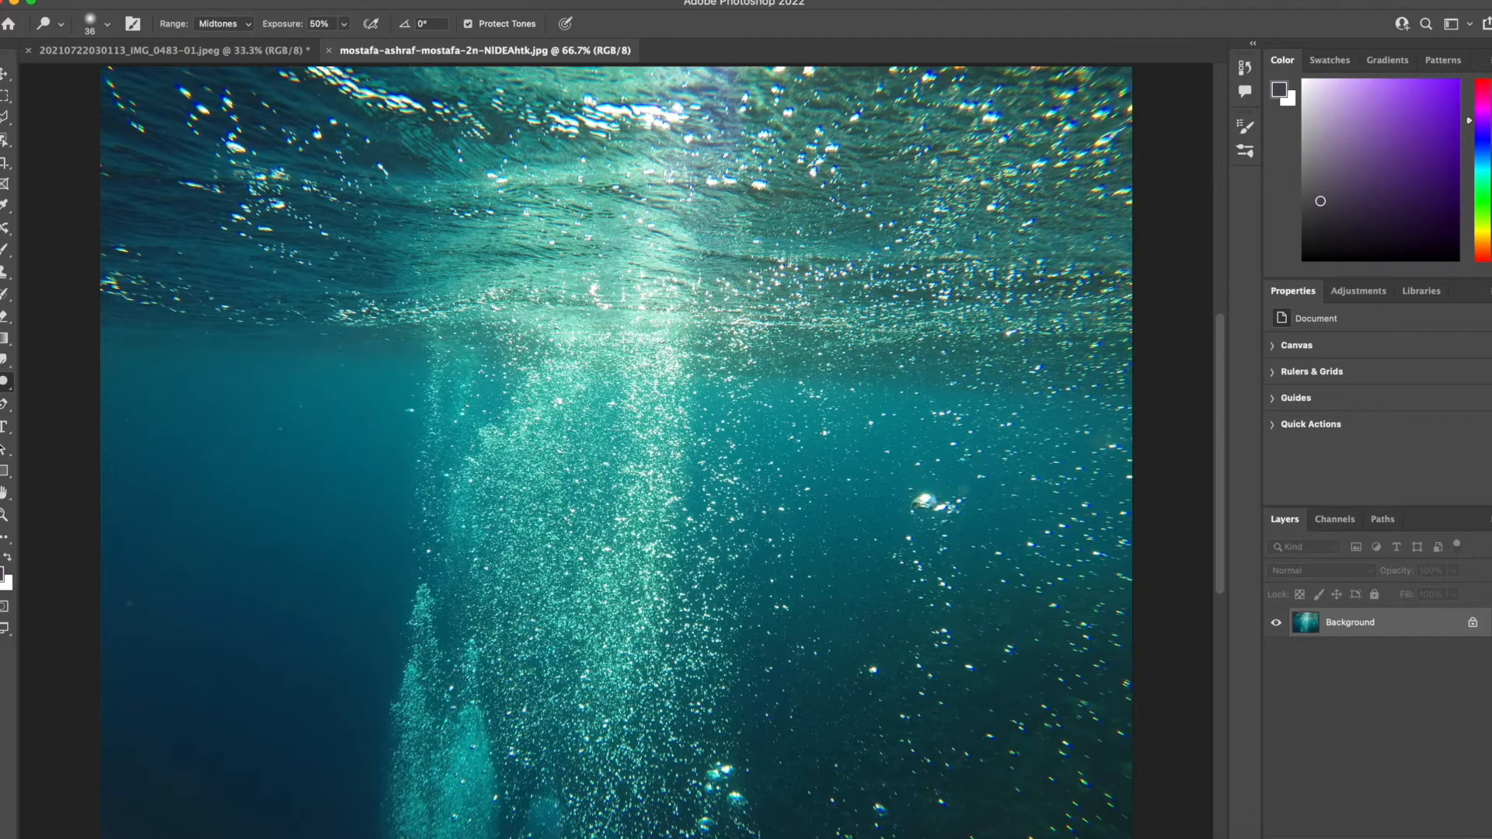
# Copy the whole underwater image into the doll photo document as a new layer with the Move tool.
pyautogui.press('super+0')
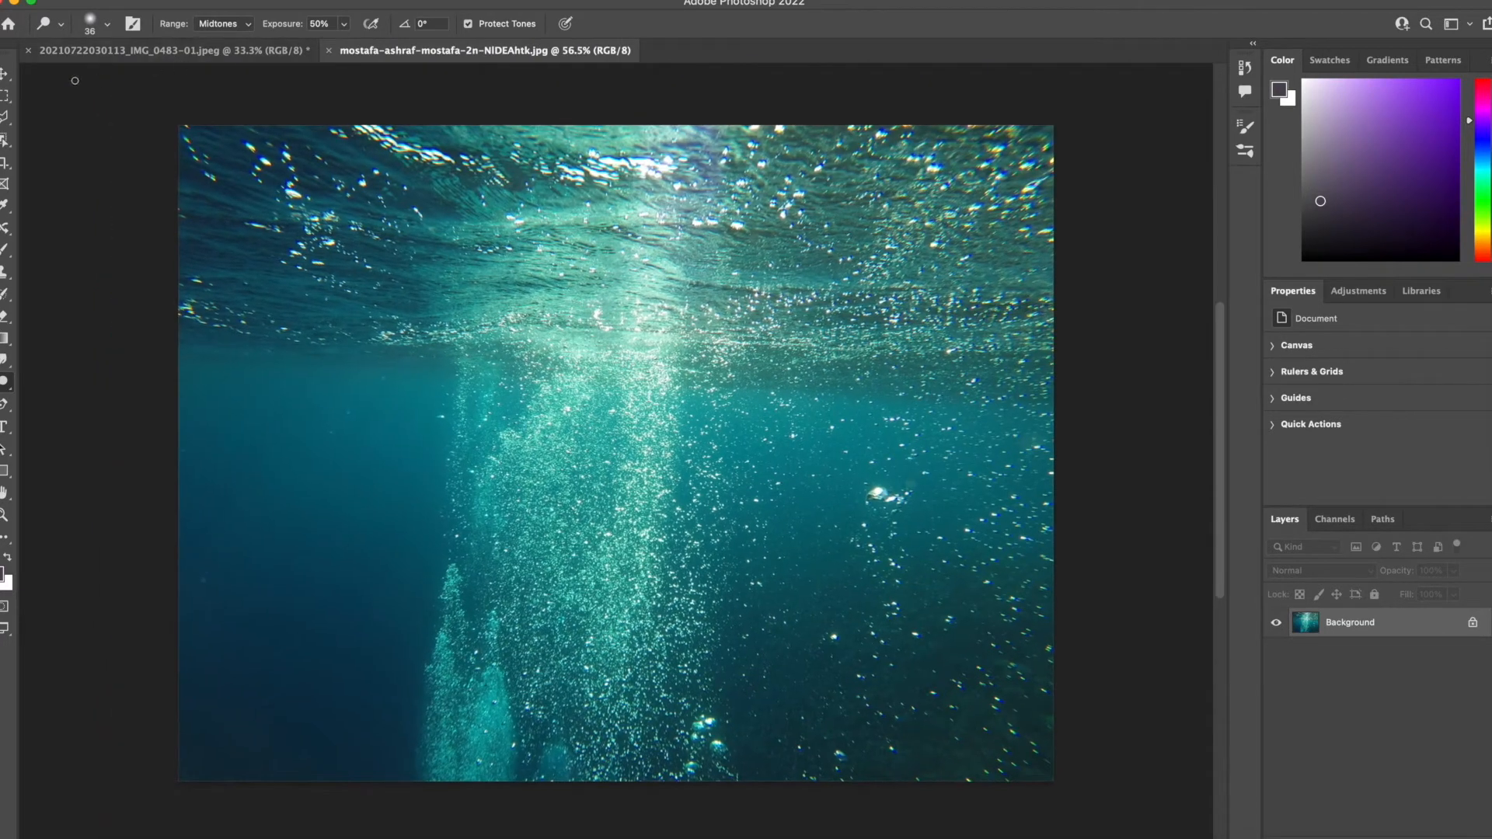
pyautogui.click(5, 73)
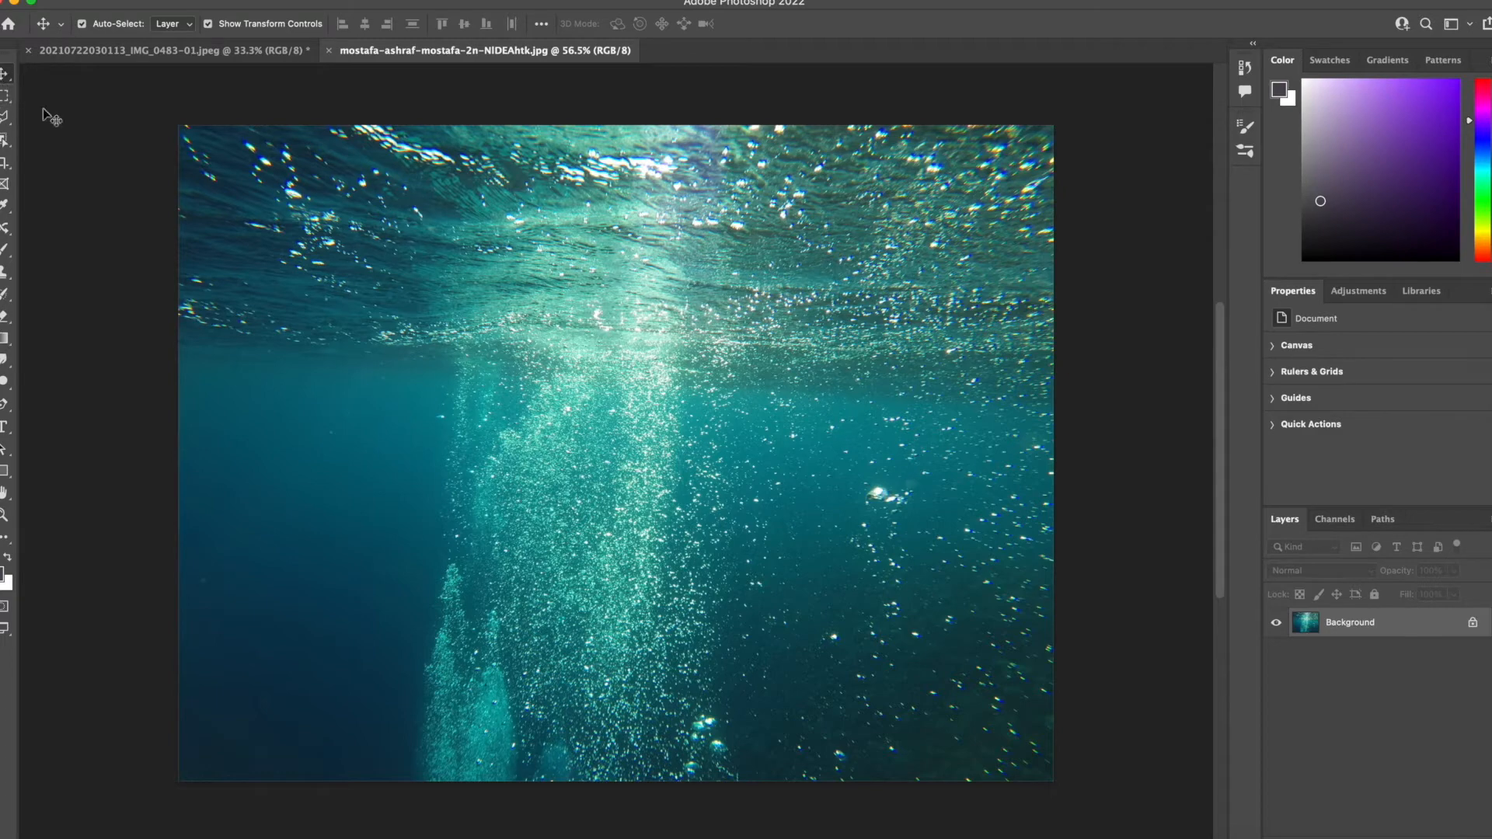
pyautogui.moveTo(605, 446); pyautogui.dragTo(569, 492)
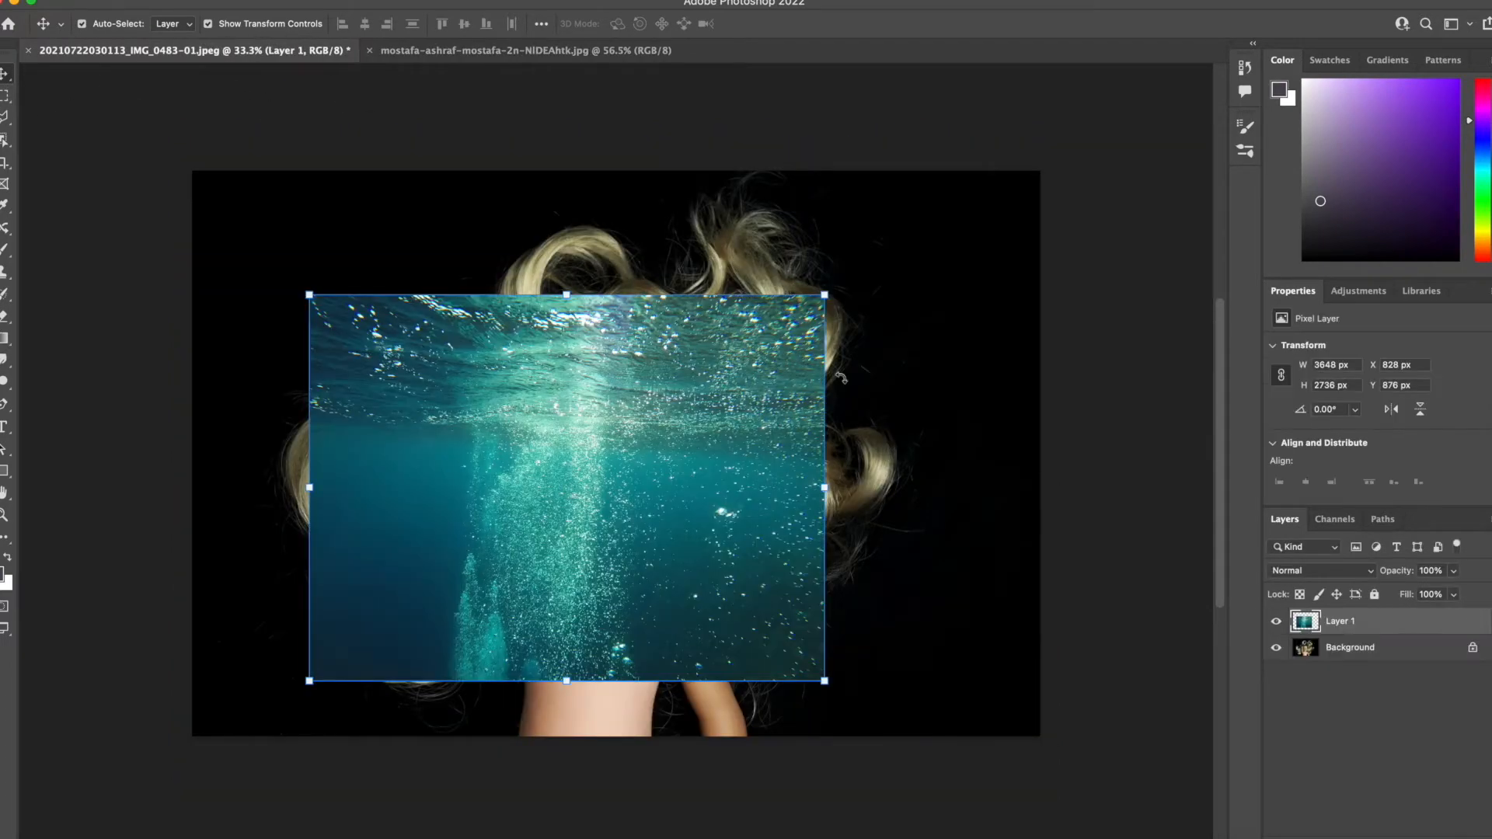
# Scale the underwater layer to about 165% and position it across the doll photo, flush with the canvas's upper edge.
pyautogui.moveTo(823, 293); pyautogui.dragTo(1030, 204)
pyautogui.moveTo(502, 380); pyautogui.dragTo(389, 390)
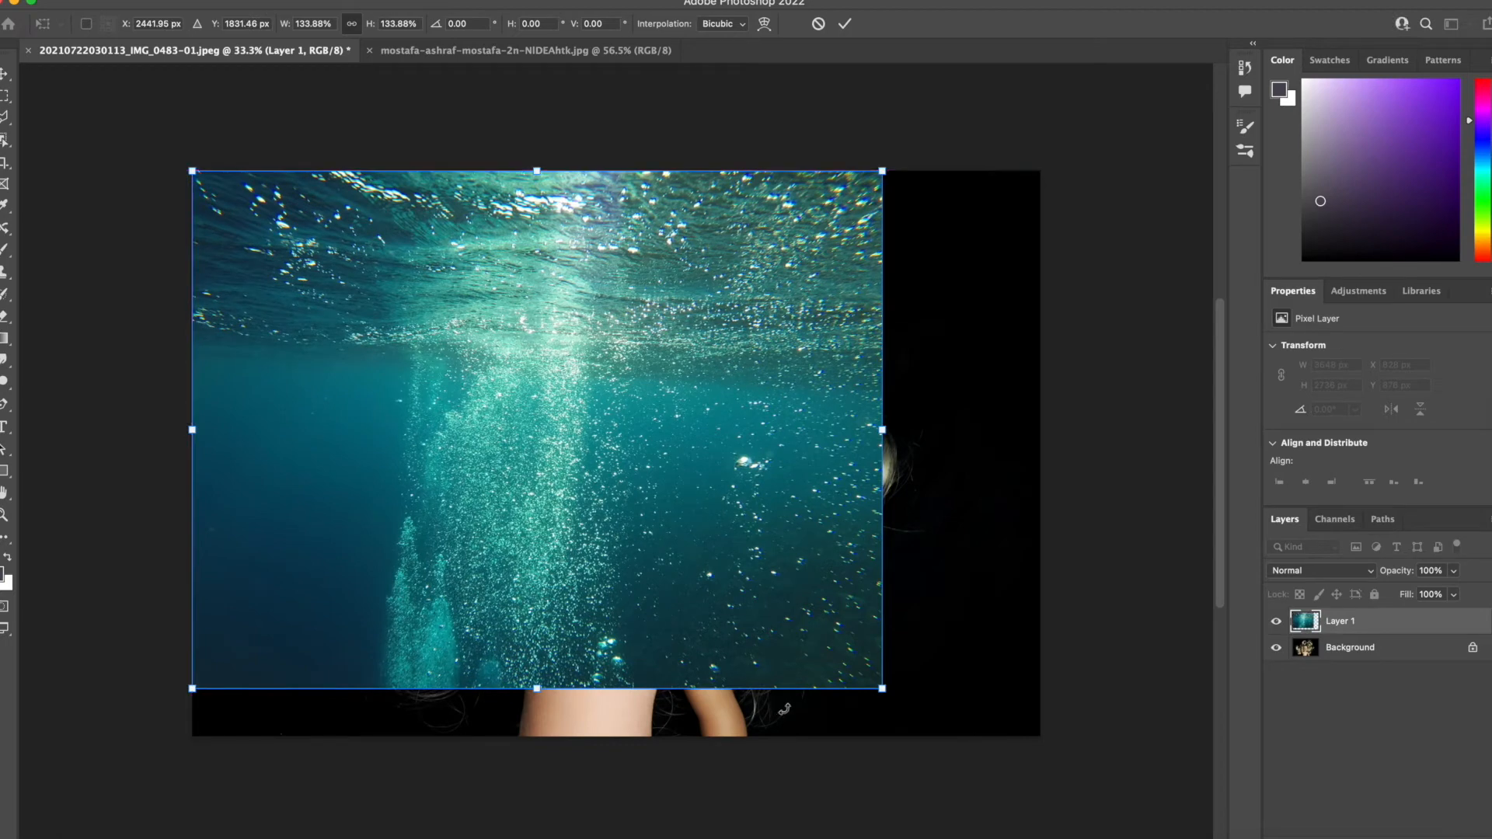
pyautogui.moveTo(876, 693); pyautogui.dragTo(1077, 757)
pyautogui.moveTo(839, 660); pyautogui.dragTo(839, 628)
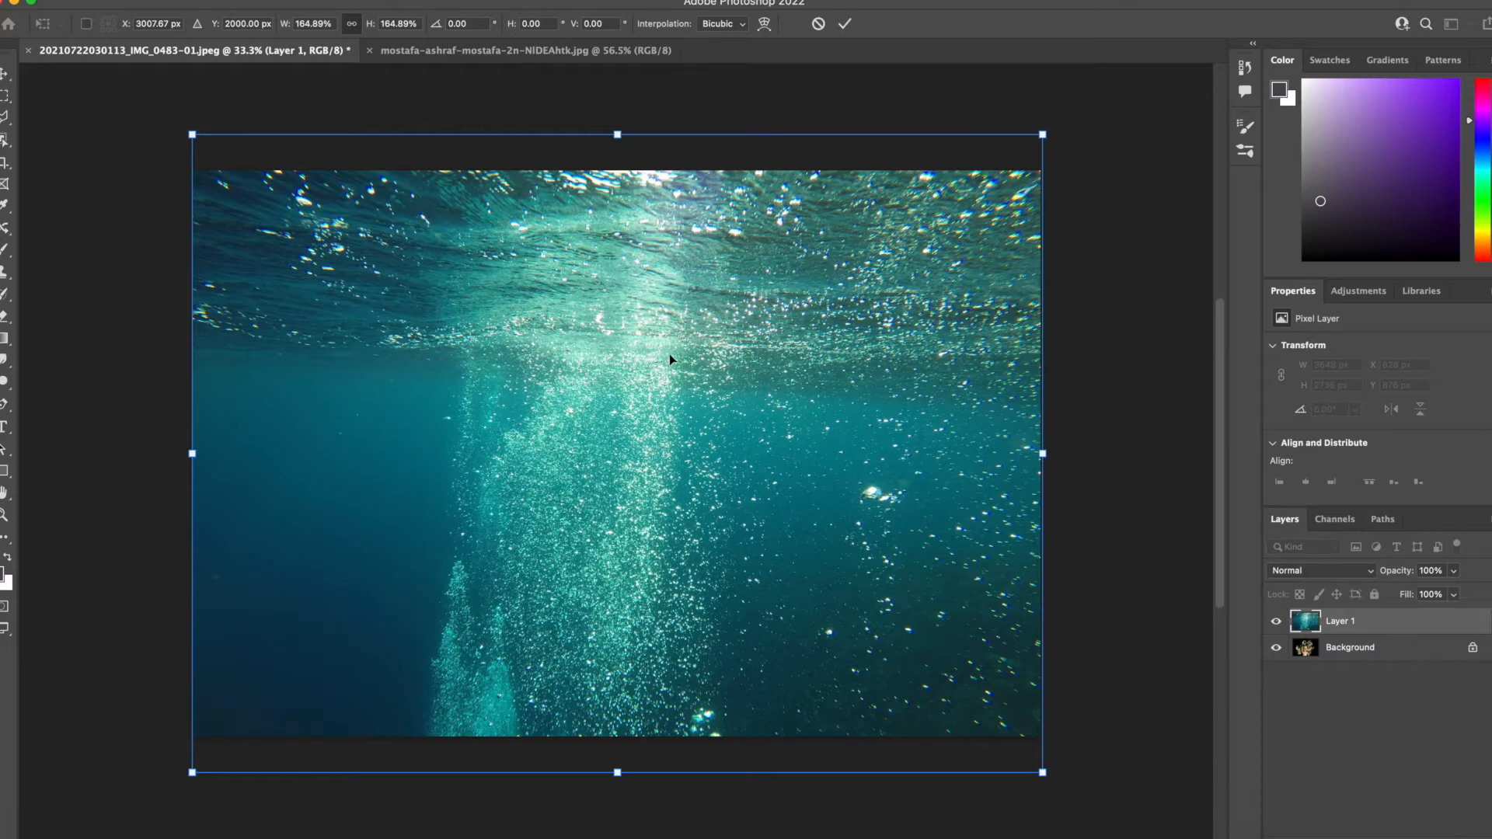
pyautogui.moveTo(669, 352); pyautogui.dragTo(157, 736)
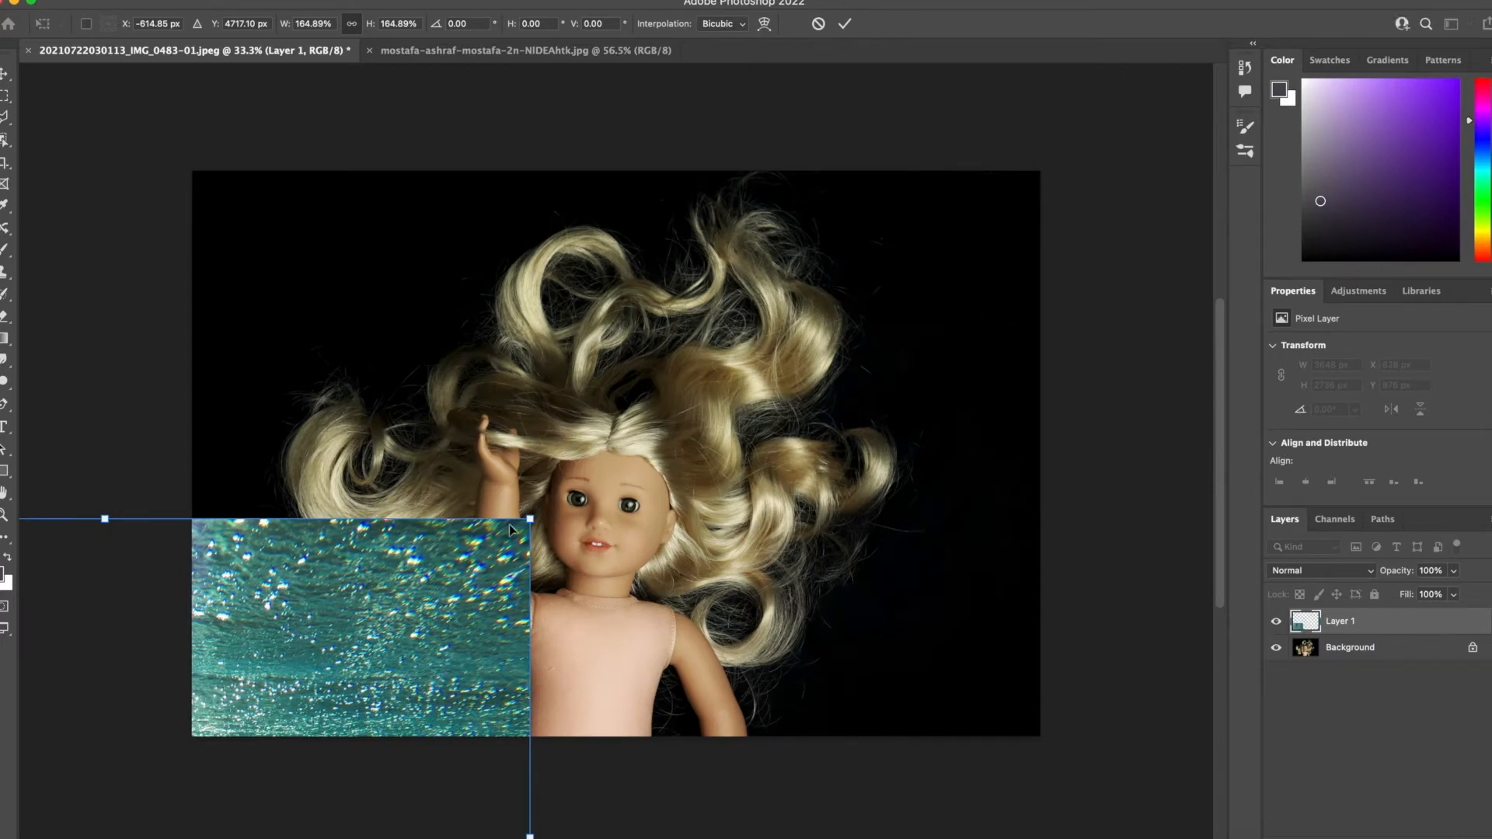
pyautogui.moveTo(402, 617); pyautogui.dragTo(912, 265)
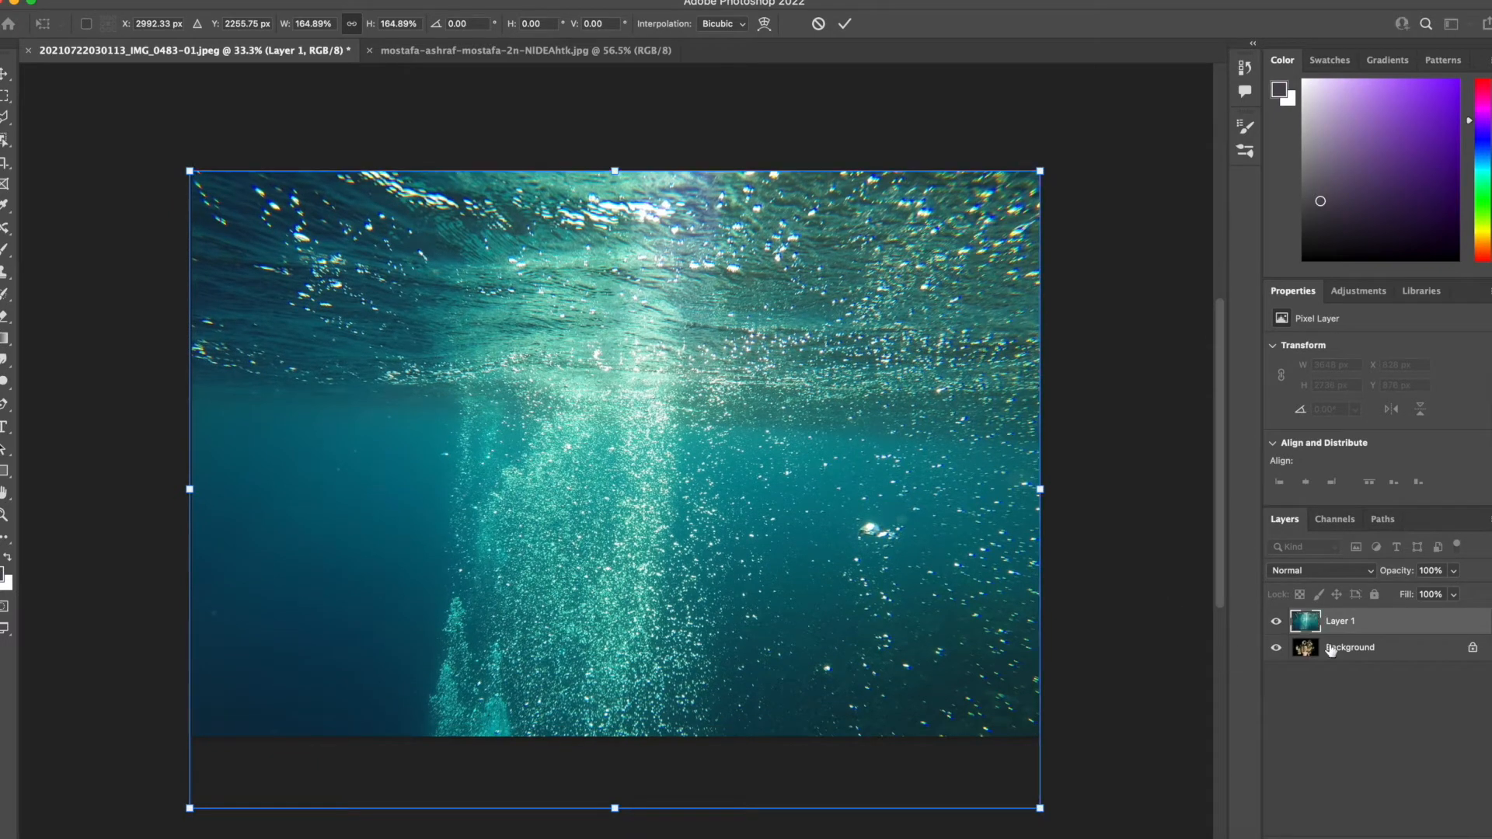
pyautogui.click(1303, 716)
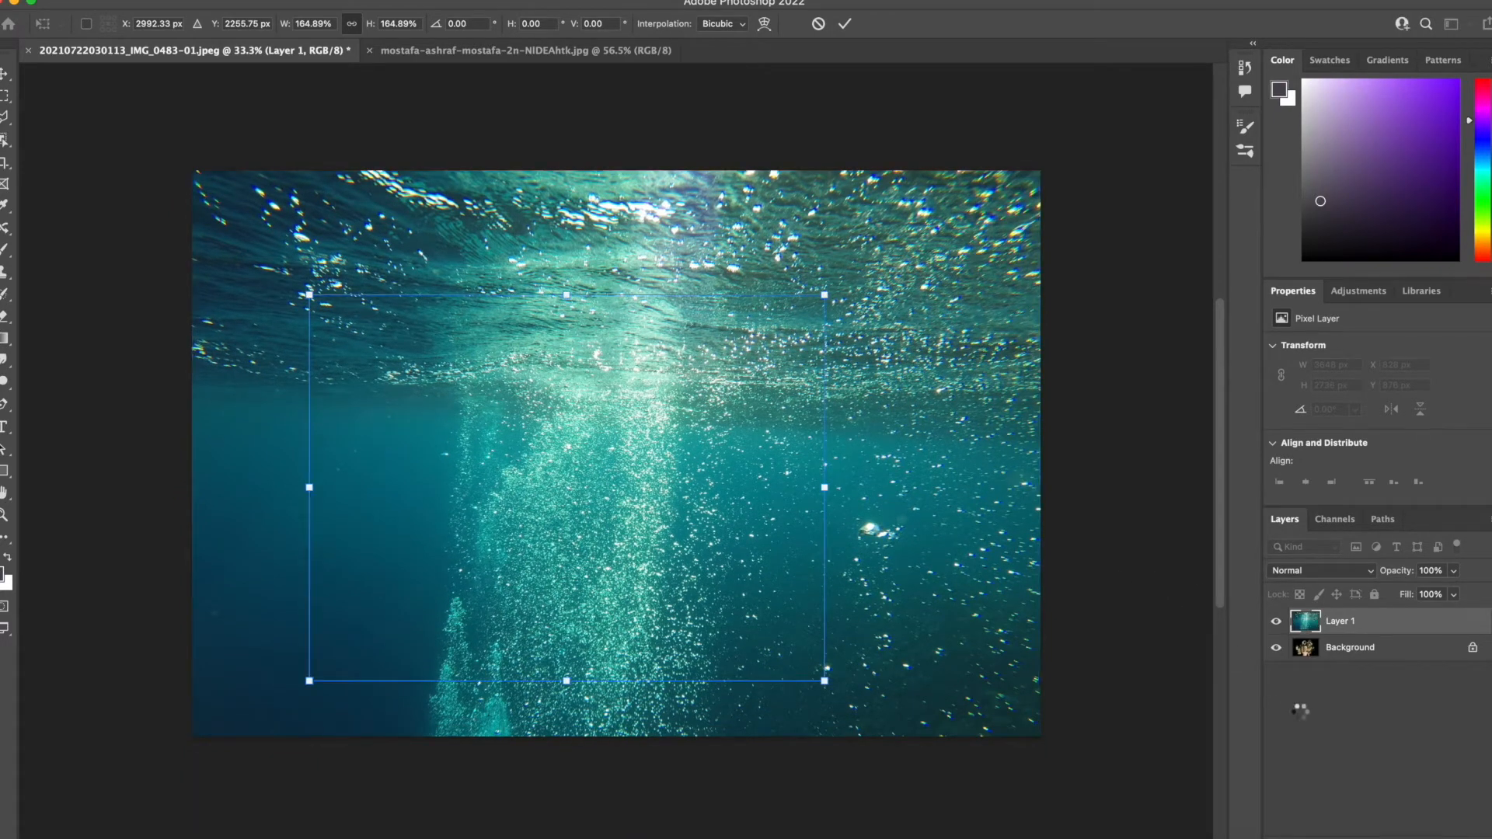
# Set Layer 1's blend mode to Hue with 94% opacity in its blending options.
pyautogui.click(1348, 632)
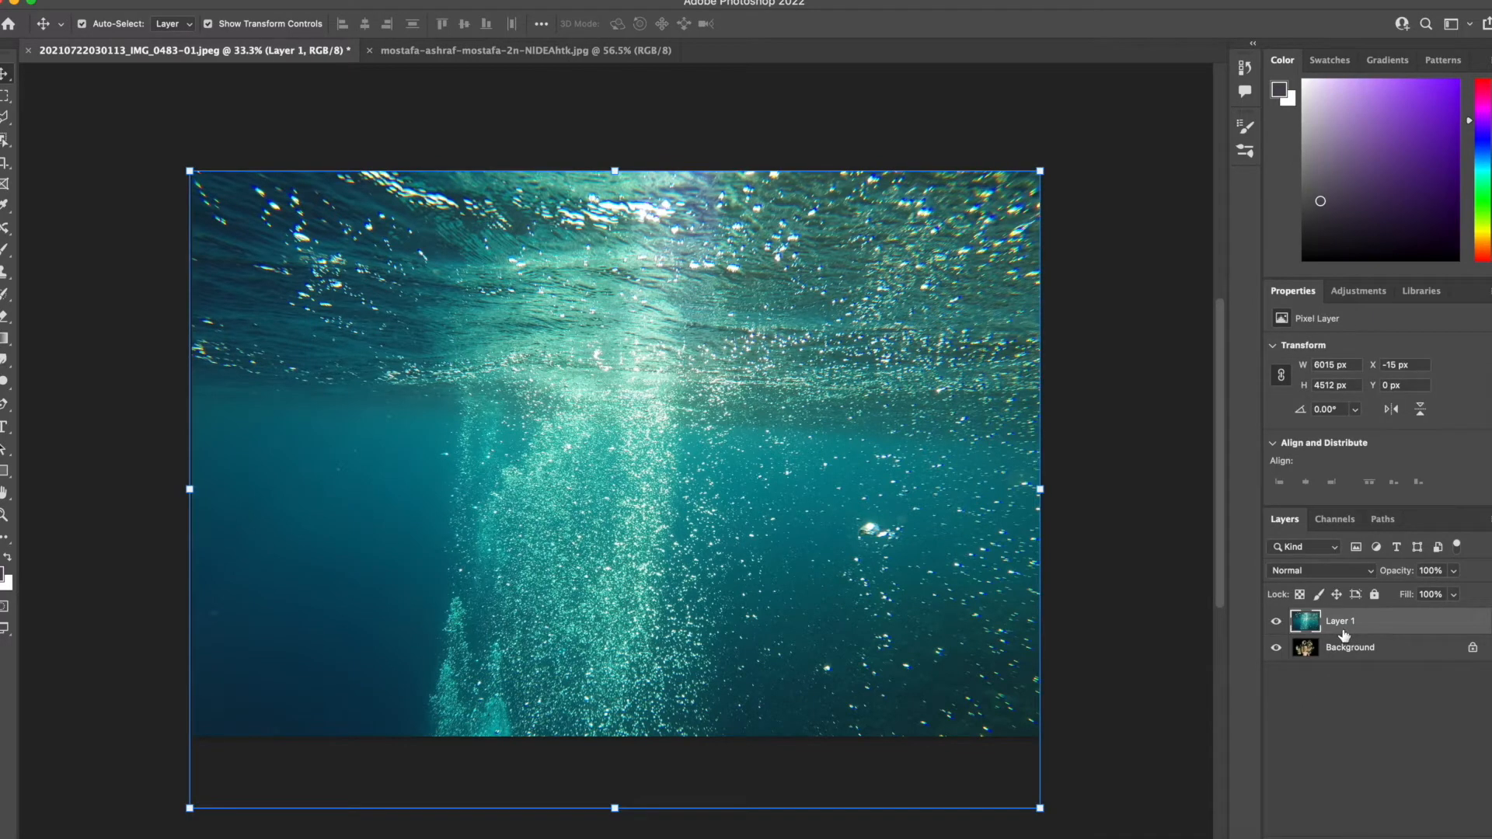
pyautogui.rightClick(1343, 634)
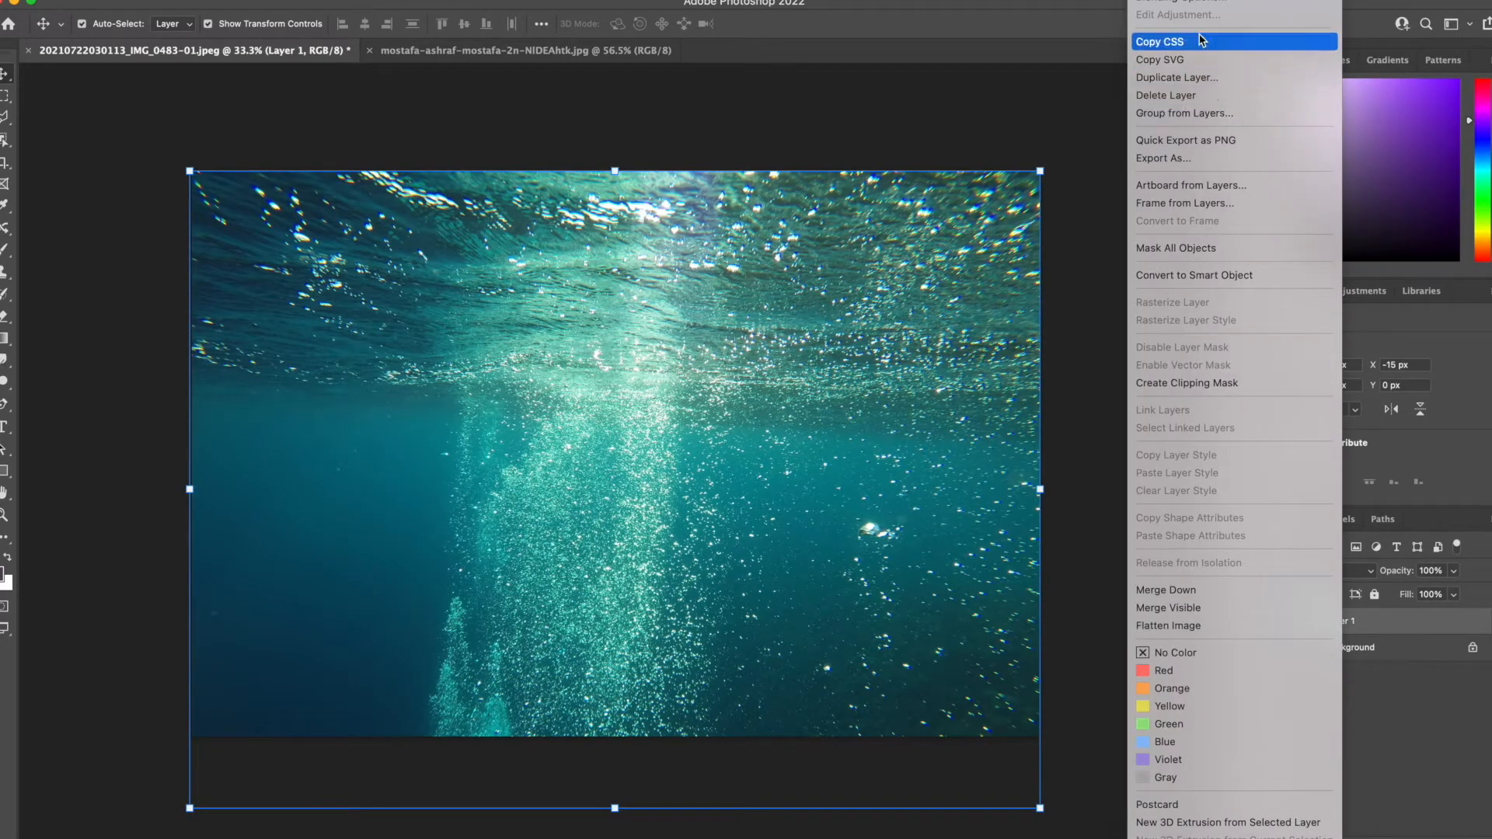
pyautogui.click(1187, 8)
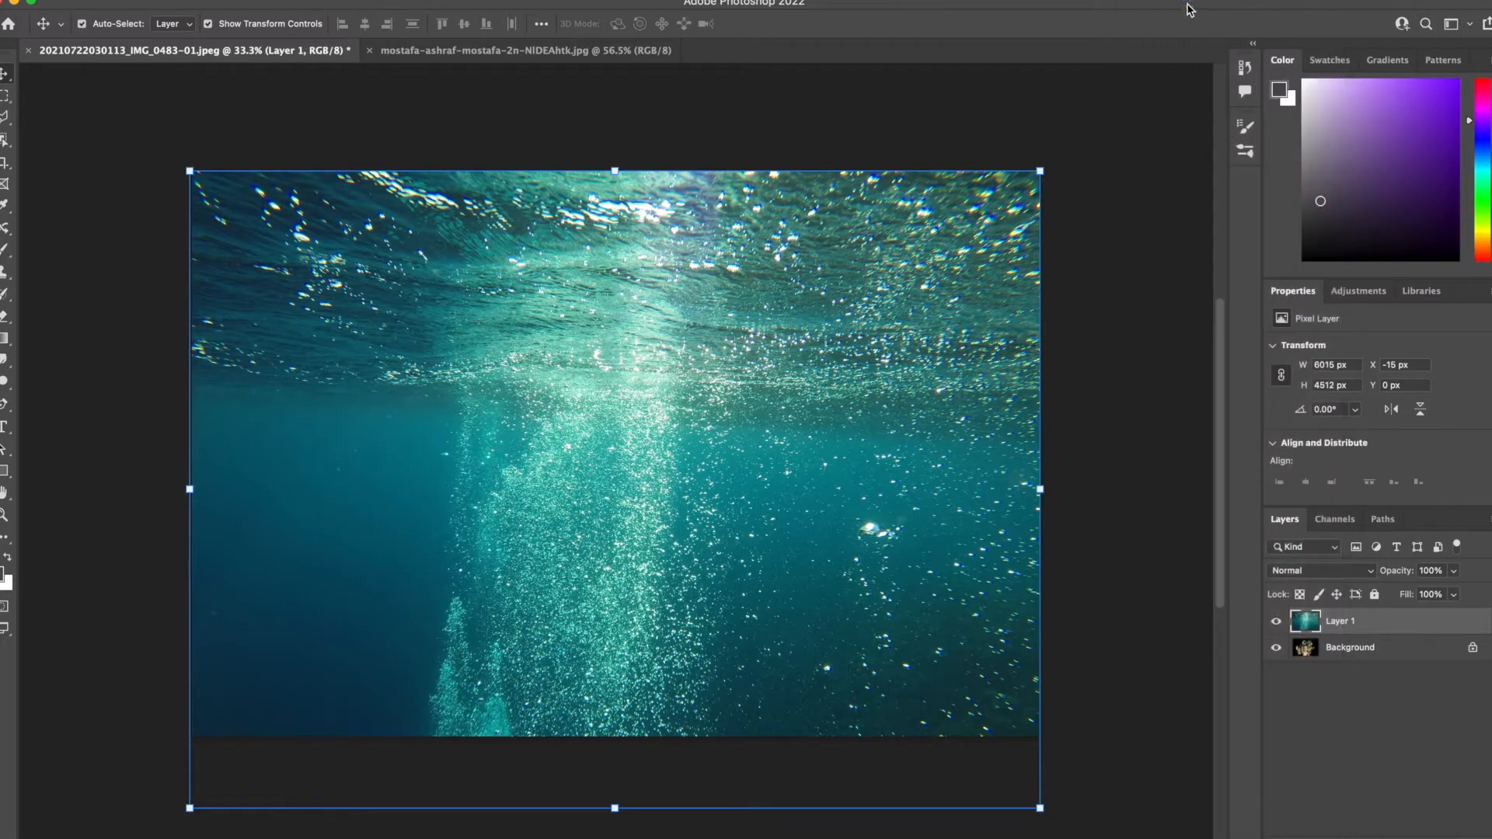
pyautogui.click(1165, 166)
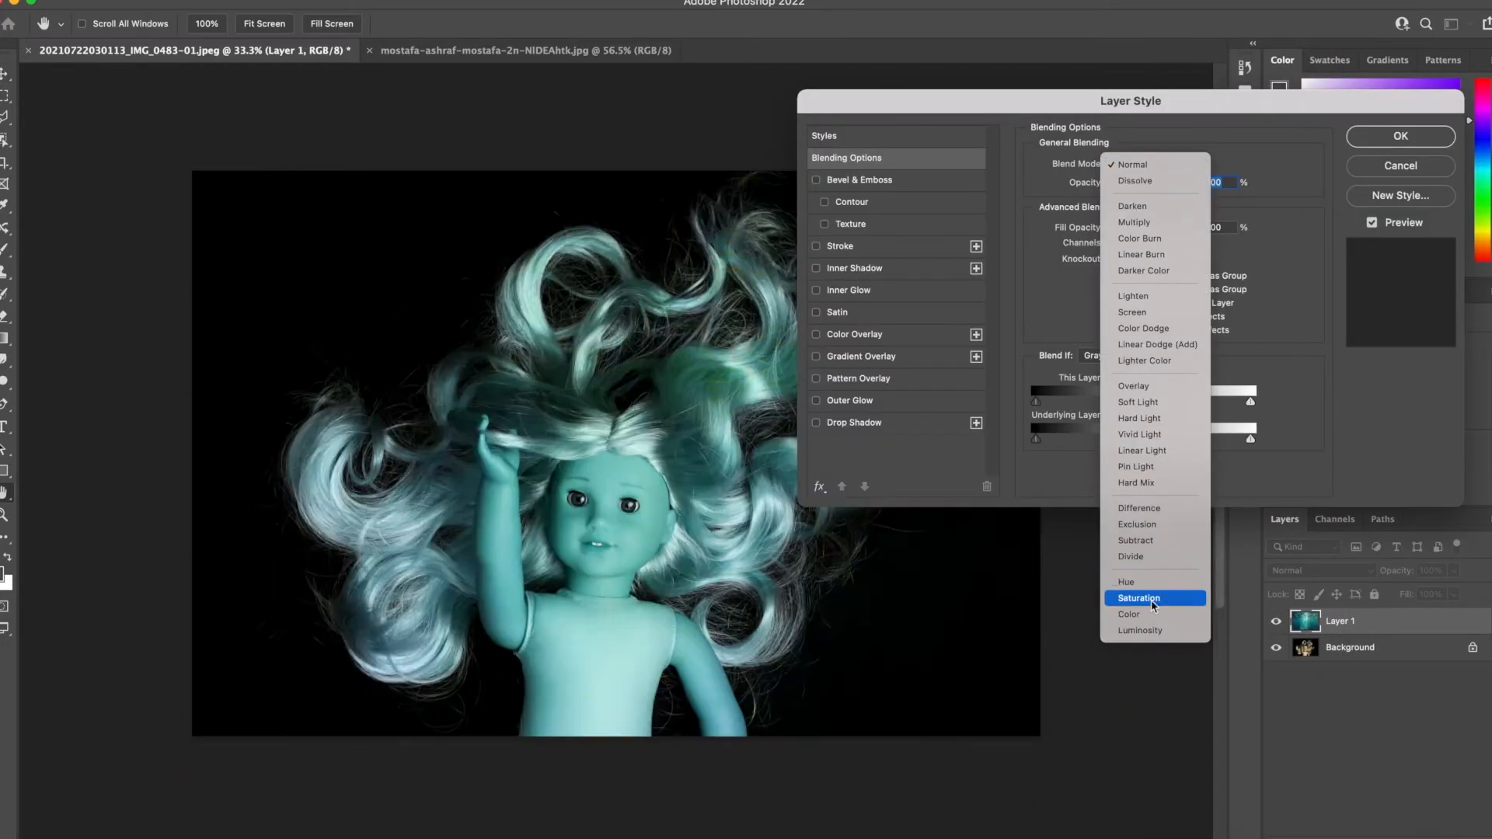
pyautogui.click(1150, 581)
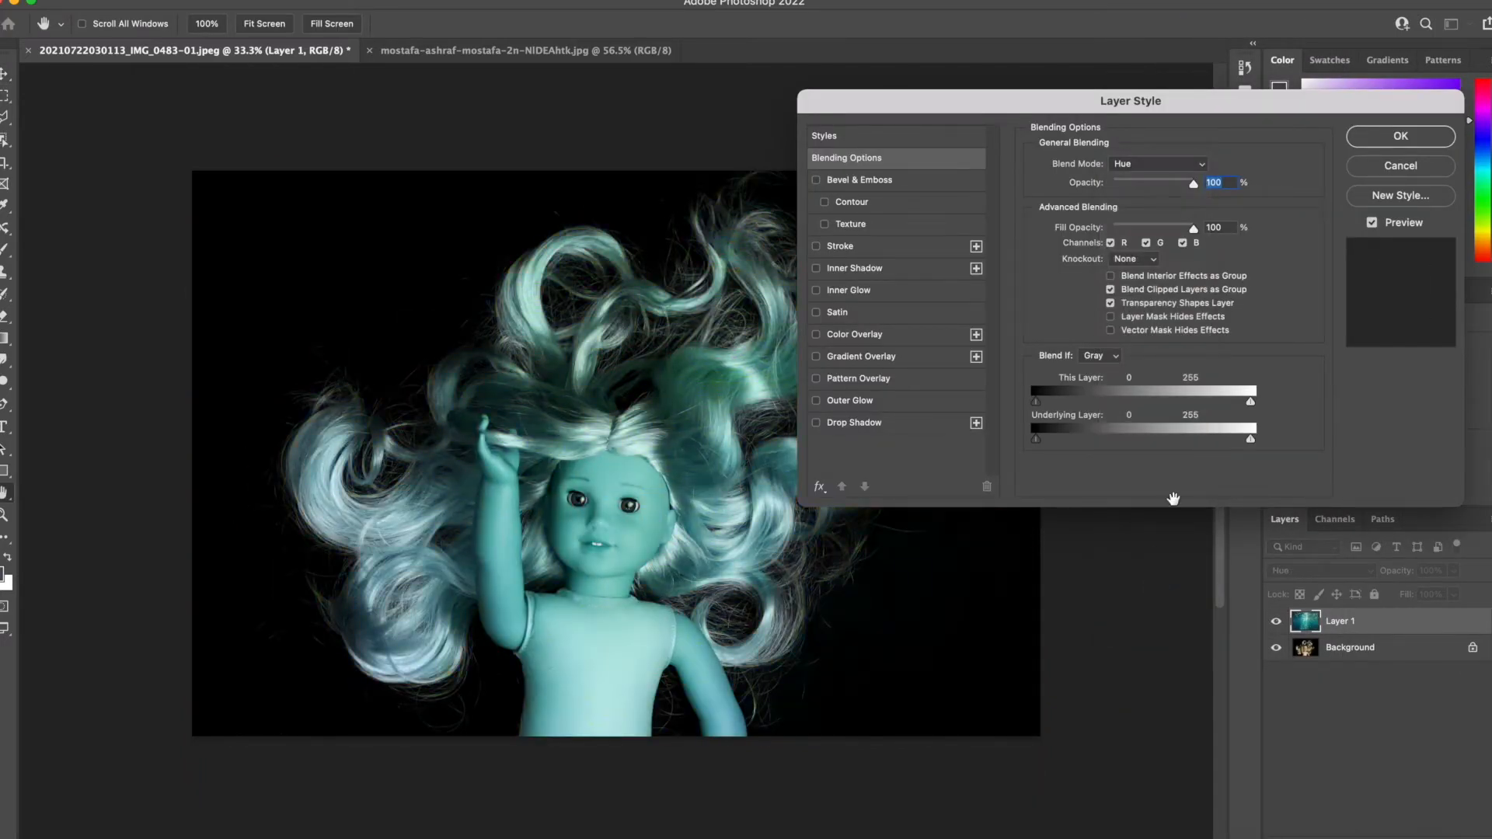
pyautogui.moveTo(1195, 189)
pyautogui.mouseDown()
pyautogui.moveTo(1176, 199)
pyautogui.moveTo(1202, 199)
pyautogui.moveTo(1191, 191)
pyautogui.mouseUp()
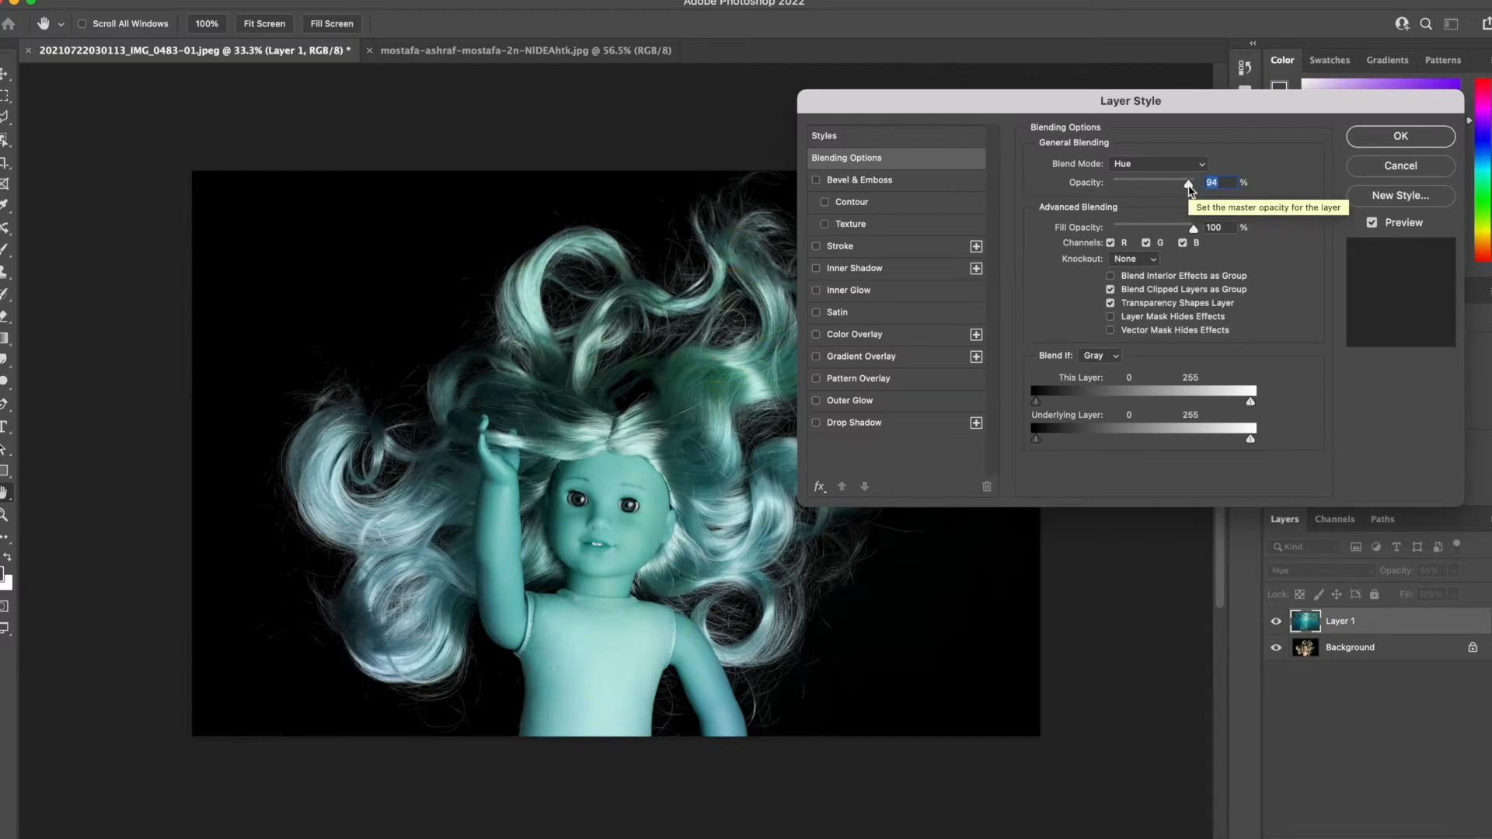
pyautogui.click(1206, 10)
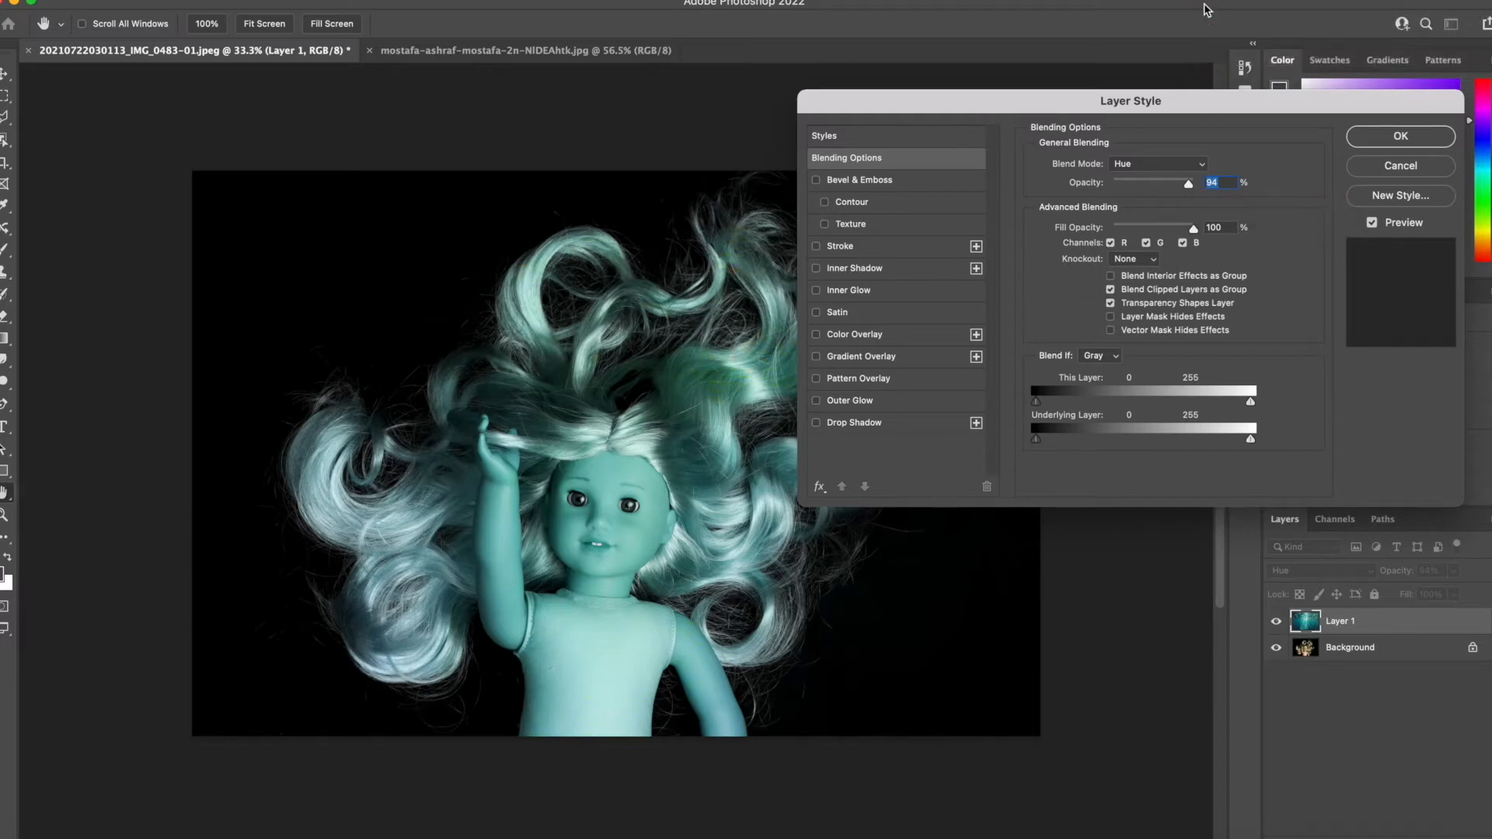
pyautogui.click(1412, 138)
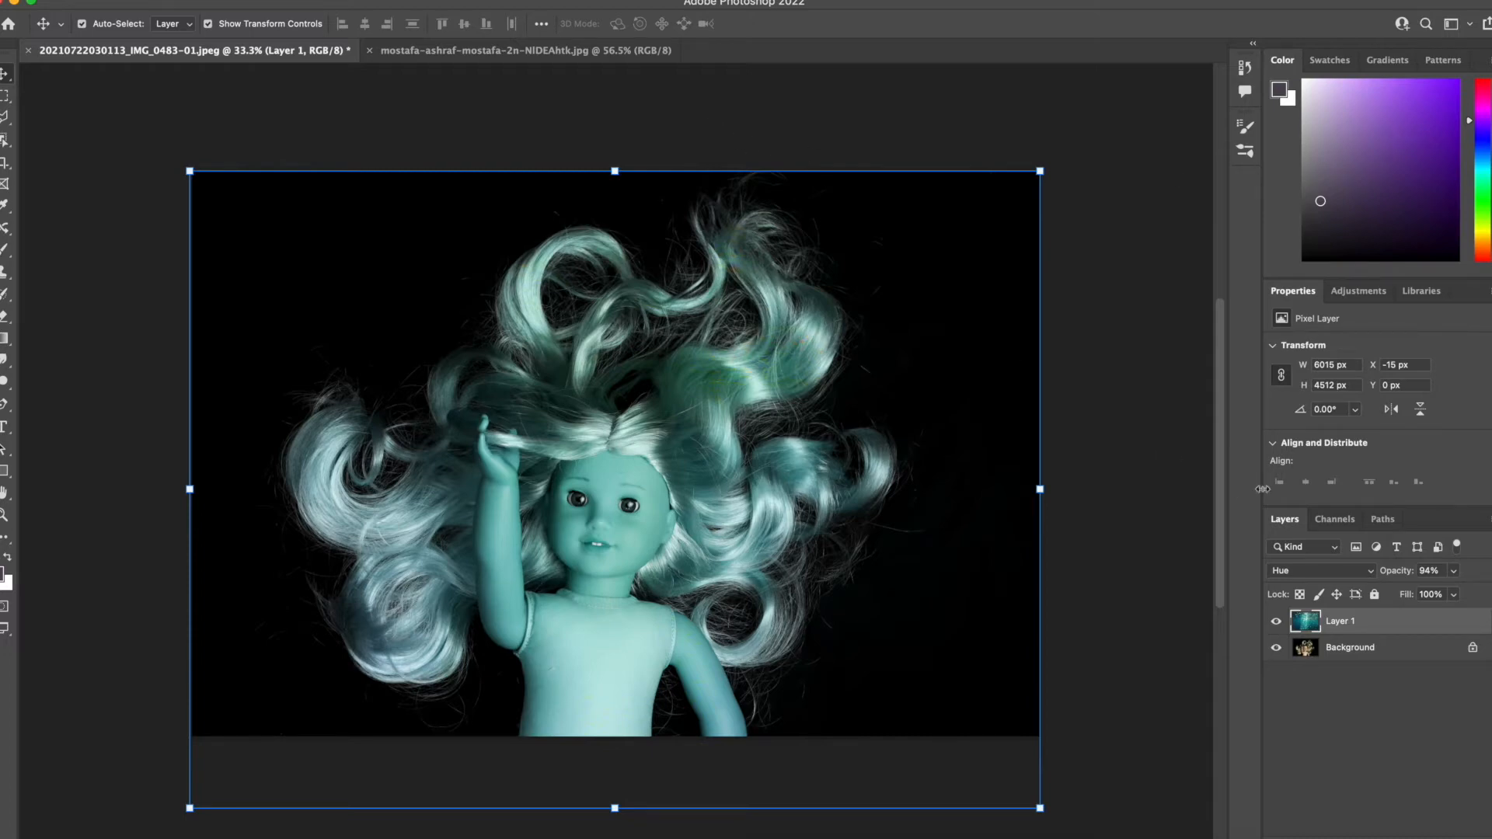
# Duplicate Layer 1 within the same document, keeping the default name.
pyautogui.rightClick(1349, 624)
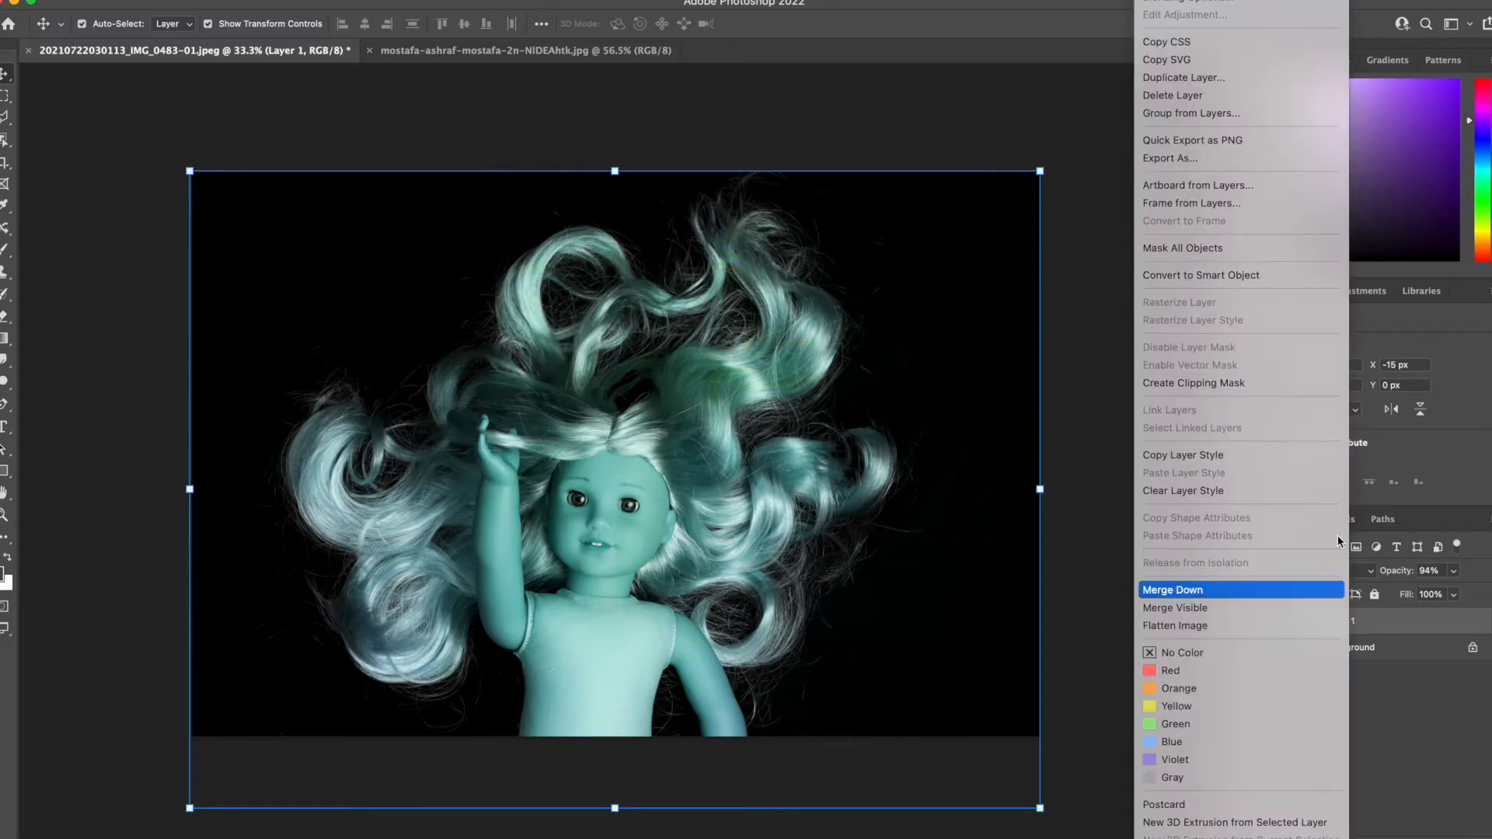
pyautogui.click(1293, 78)
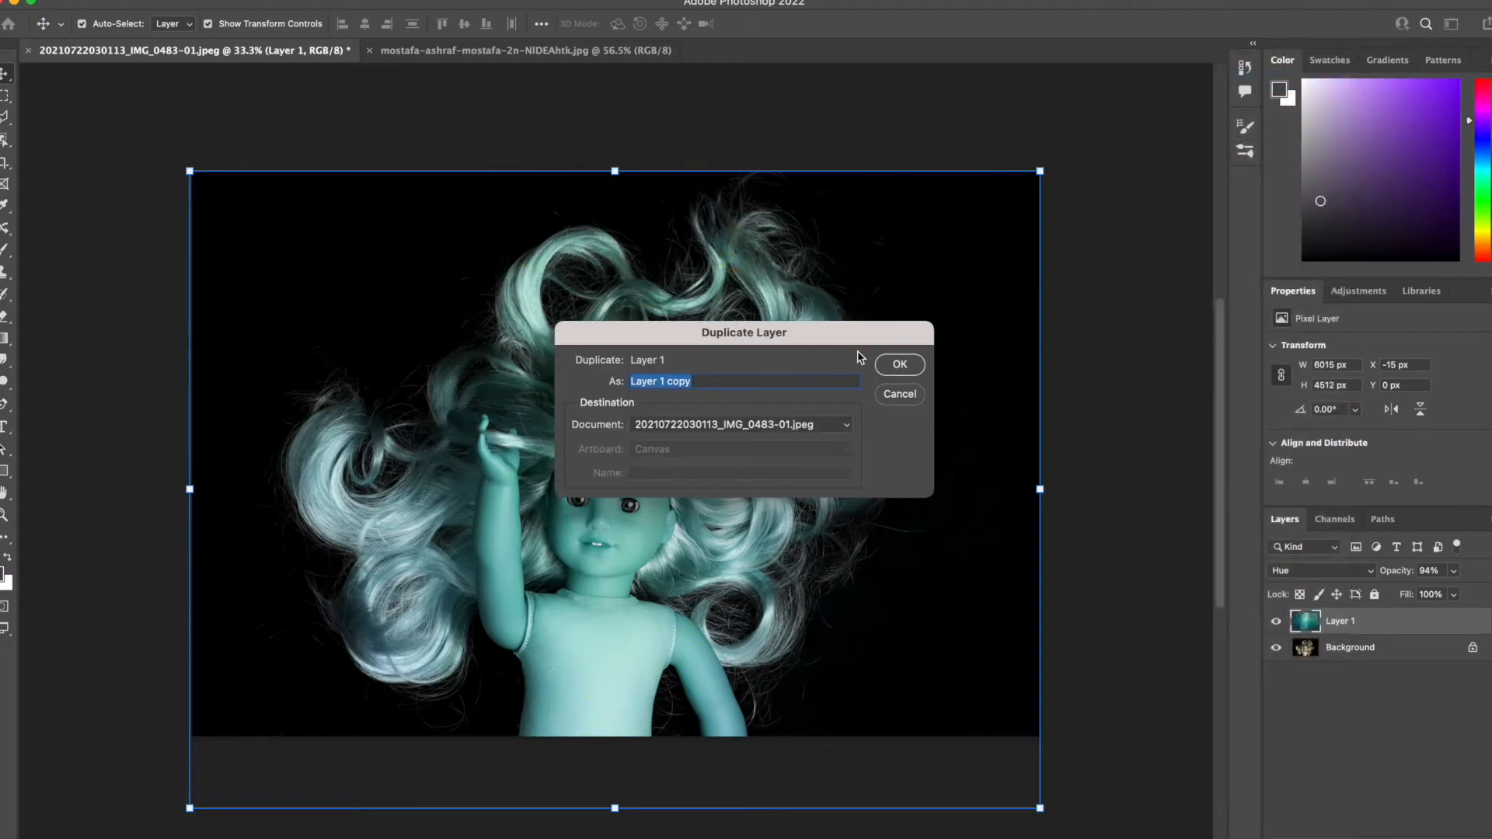
pyautogui.click(899, 366)
# Set the Layer 1 copy's blend mode to Screen with 72% opacity in its blending options.
pyautogui.rightClick(1338, 624)
pyautogui.click(1217, 2)
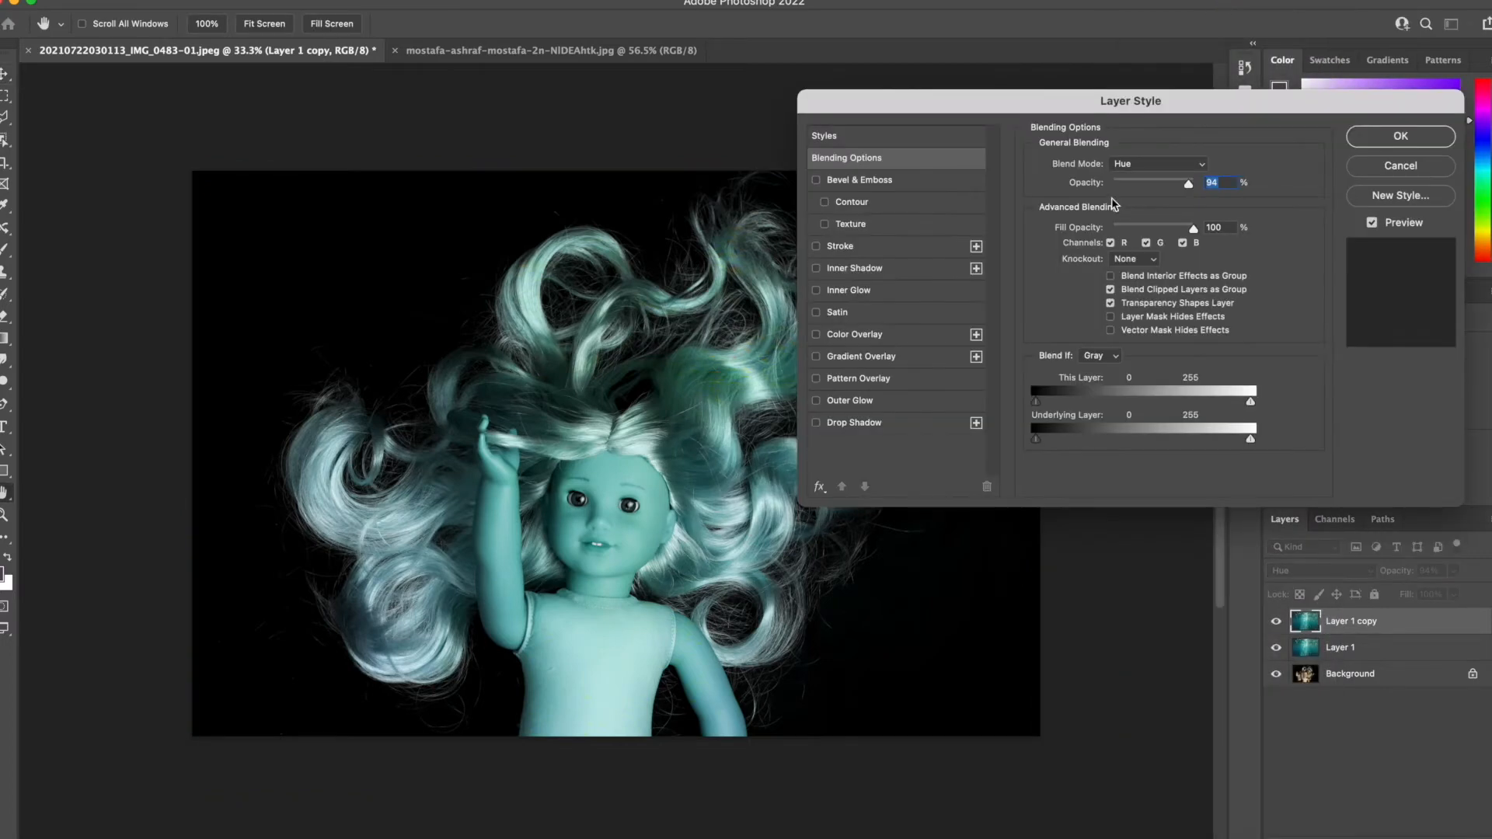
pyautogui.click(1136, 164)
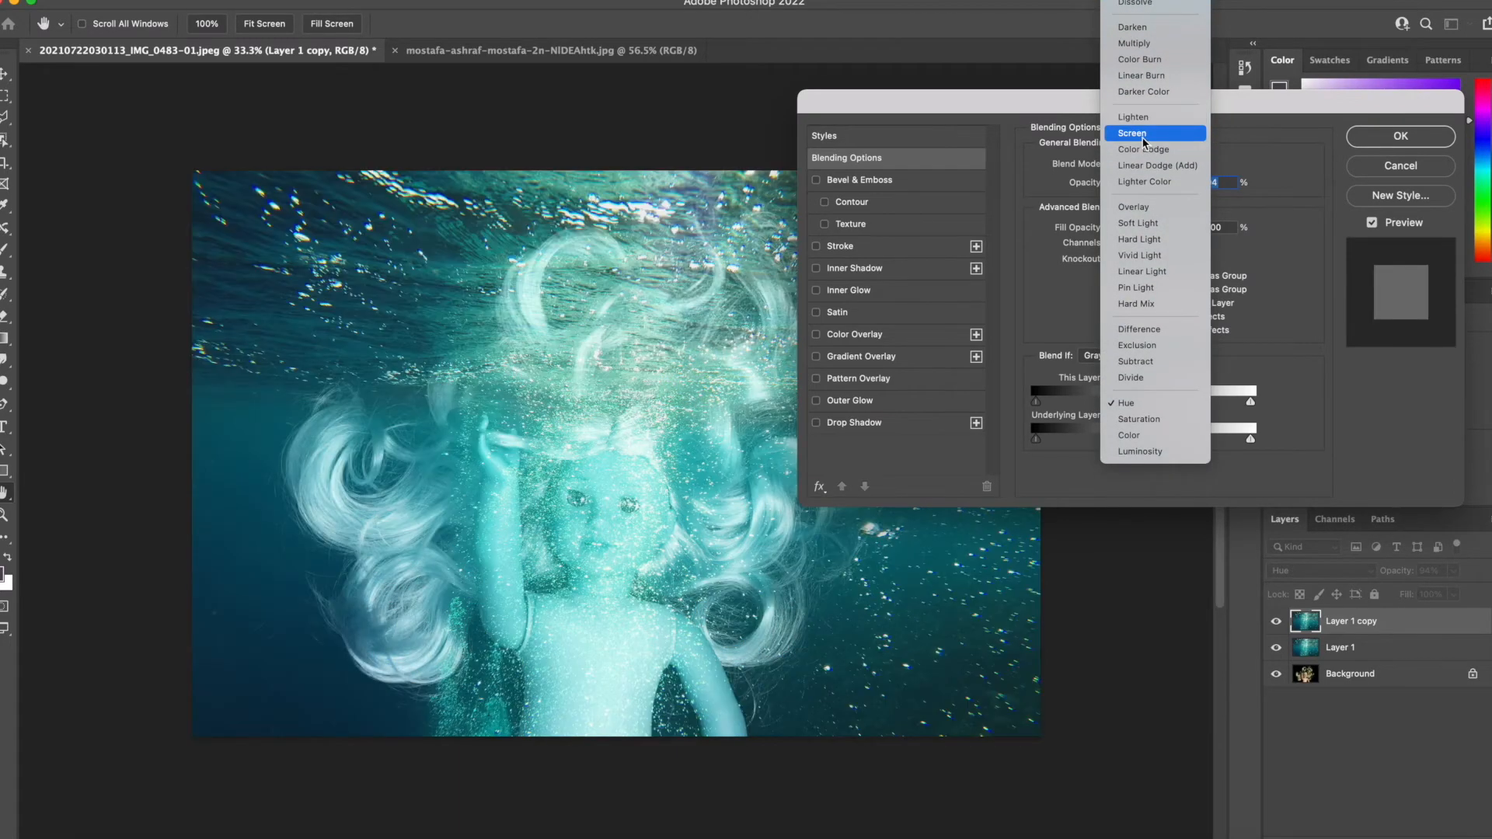
pyautogui.click(1142, 137)
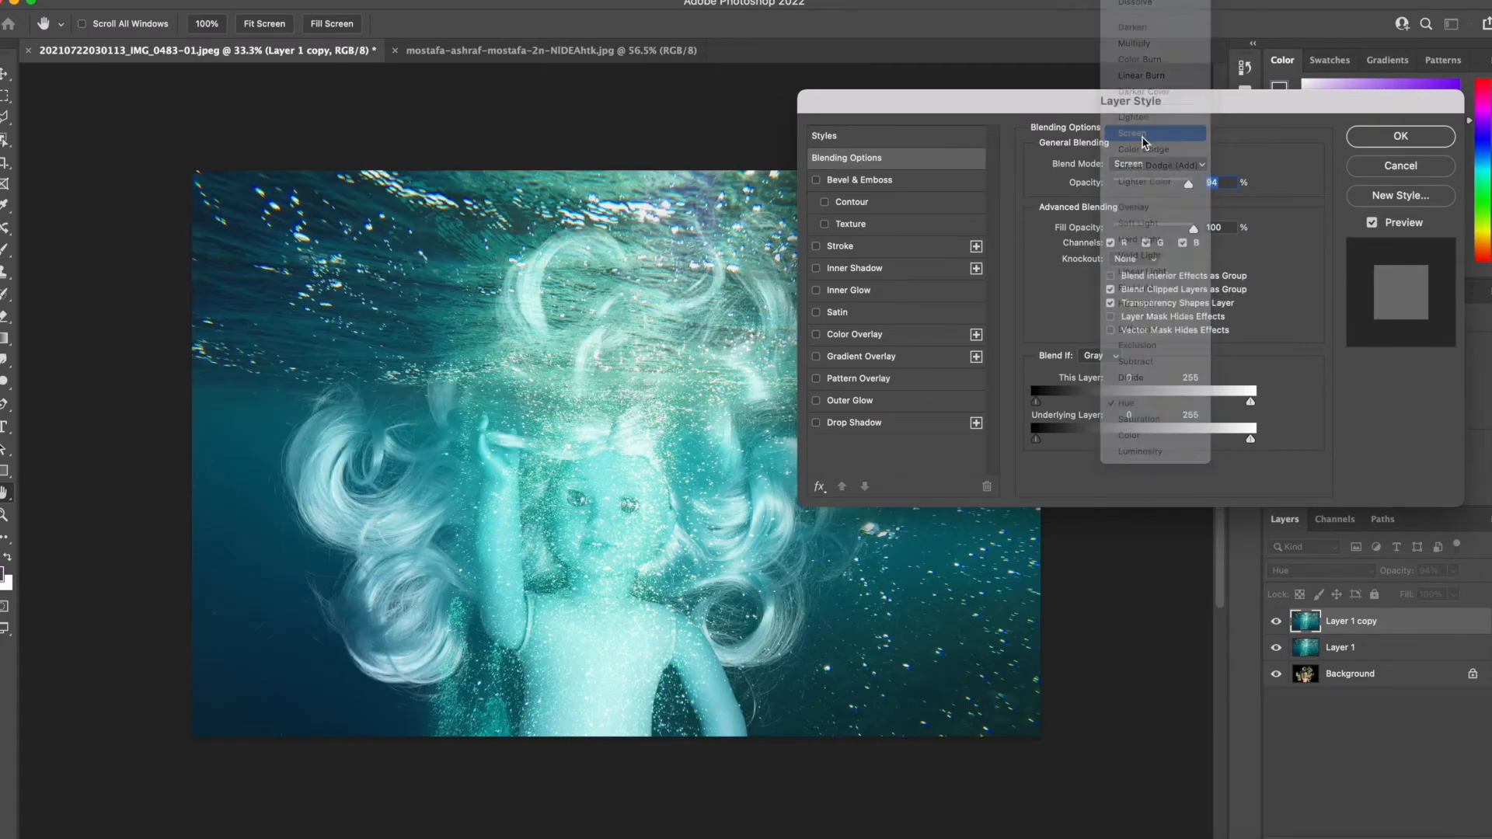
pyautogui.moveTo(1187, 185); pyautogui.dragTo(1173, 193)
pyautogui.click(1397, 137)
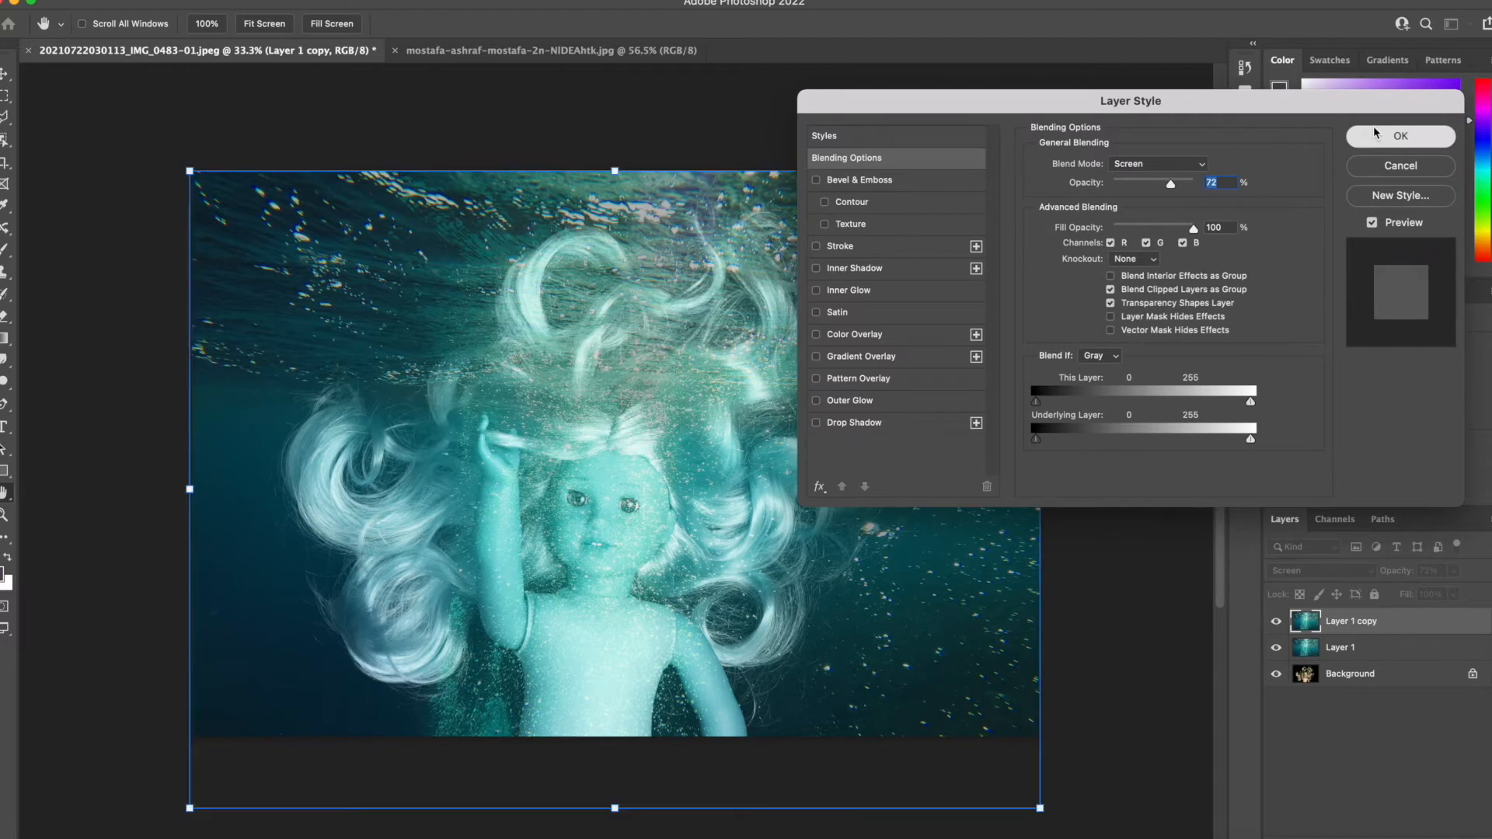
# Erase the Layer 1 copy's bubble texture over the doll's face with the Eraser at 34% opacity.
pyautogui.click(4, 316)
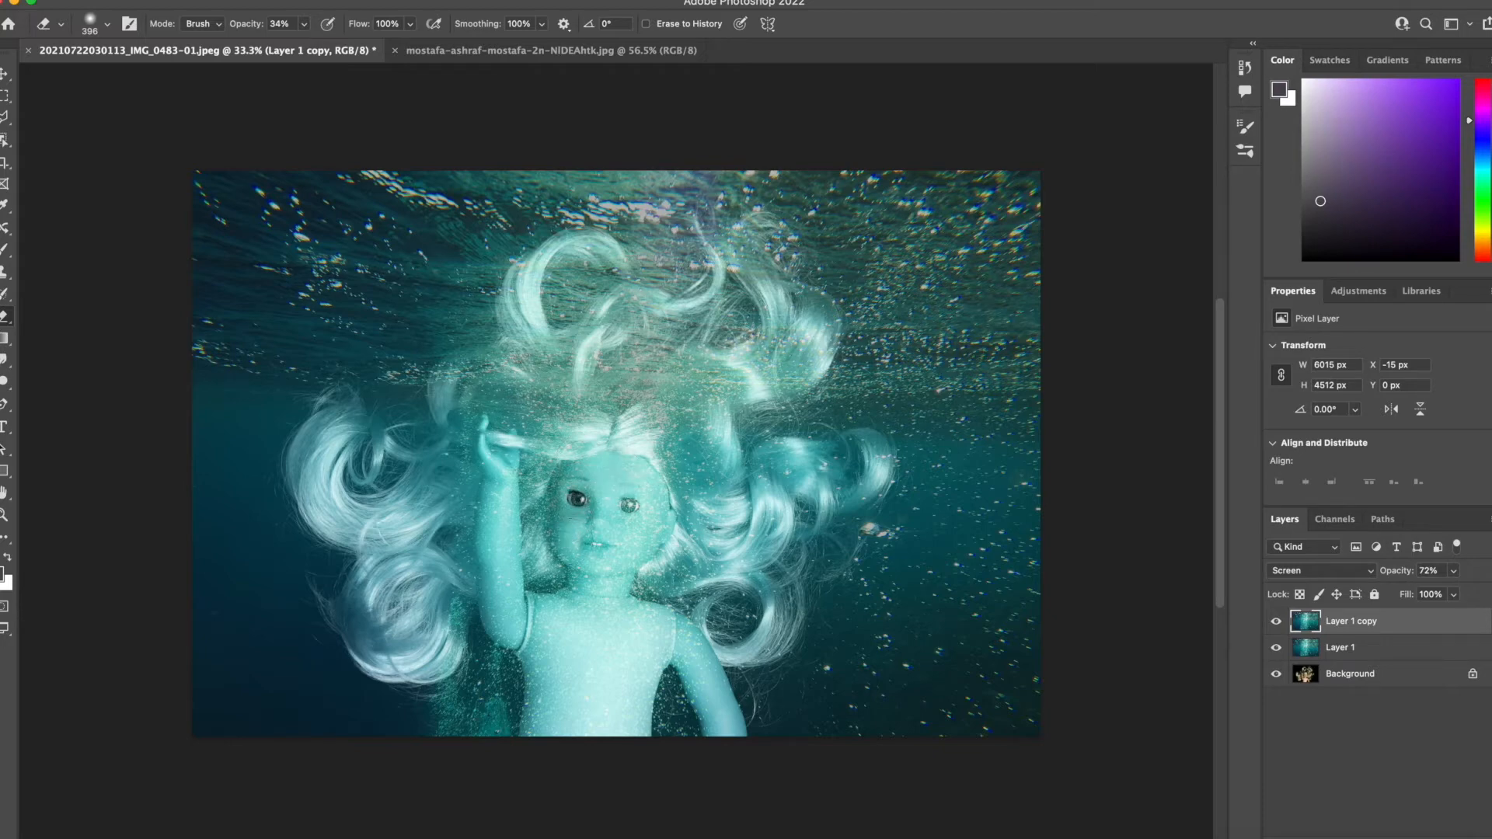
pyautogui.moveTo(599, 553)
pyautogui.mouseDown()
pyautogui.moveTo(630, 507)
pyautogui.moveTo(563, 524)
pyautogui.moveTo(586, 548)
pyautogui.moveTo(641, 548)
pyautogui.moveTo(650, 500)
pyautogui.moveTo(627, 546)
pyautogui.moveTo(568, 521)
pyautogui.moveTo(565, 502)
pyautogui.moveTo(619, 552)
pyautogui.mouseUp()
pyautogui.moveTo(655, 496)
pyautogui.mouseDown()
pyautogui.moveTo(638, 472)
pyautogui.moveTo(594, 470)
pyautogui.mouseUp()
pyautogui.moveTo(588, 573); pyautogui.dragTo(613, 584)
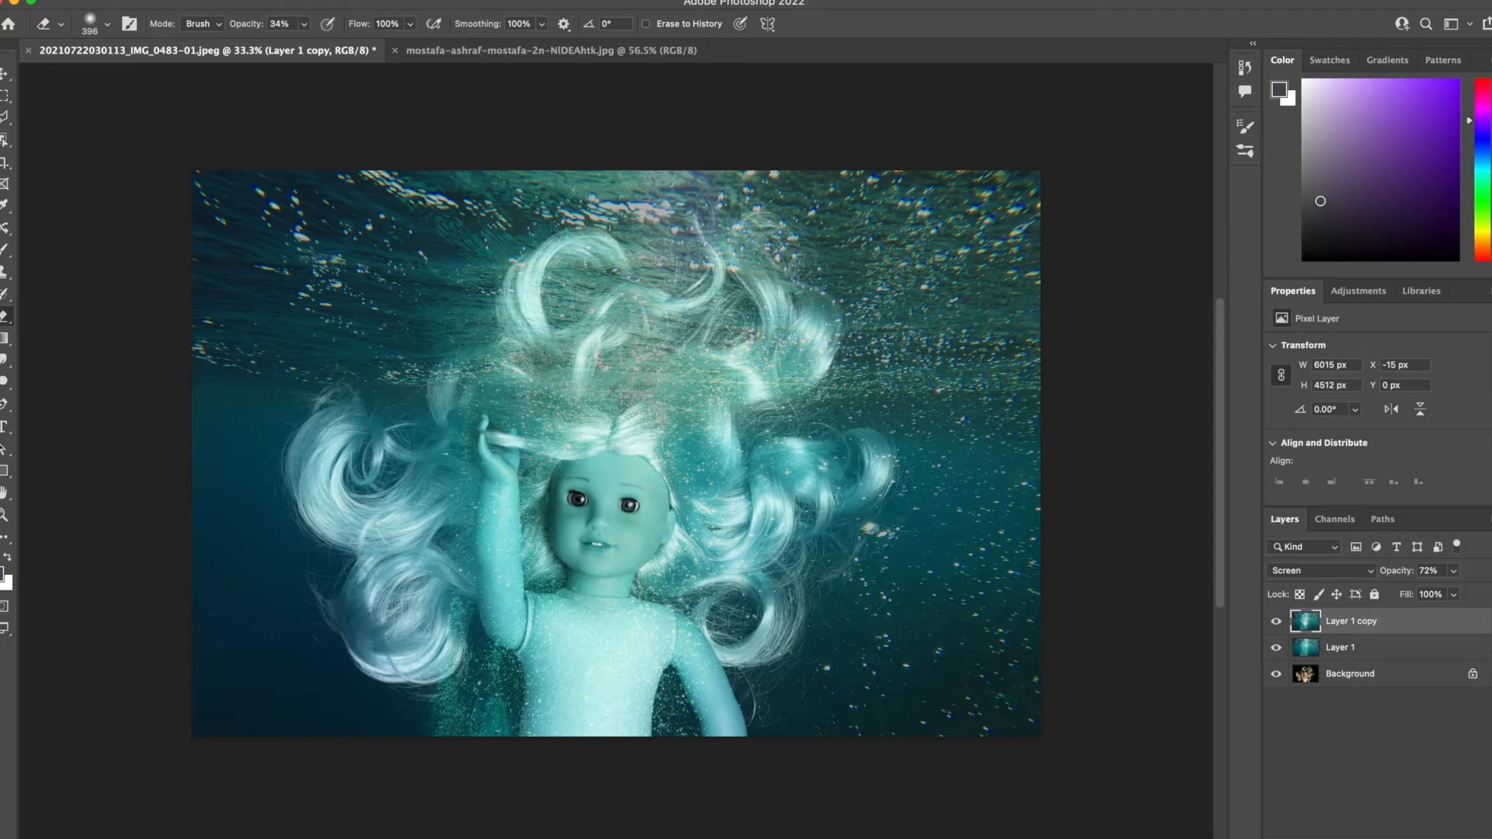
# Lower the Layer 1 copy's fill opacity to 76% and deselect the layer.
pyautogui.rightClick(1364, 629)
pyautogui.click(1252, 3)
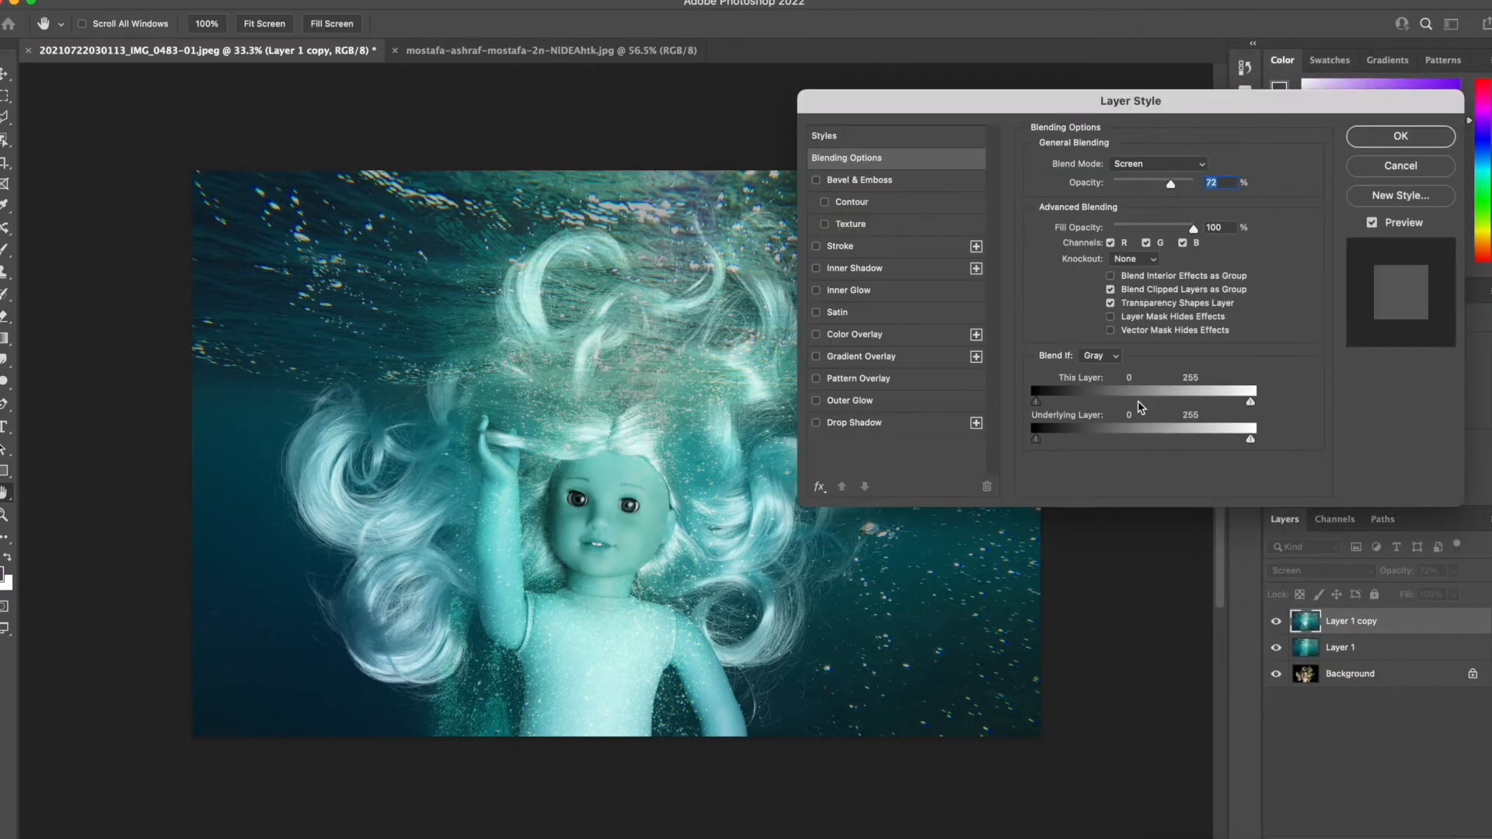
pyautogui.moveTo(1195, 234); pyautogui.dragTo(1175, 233)
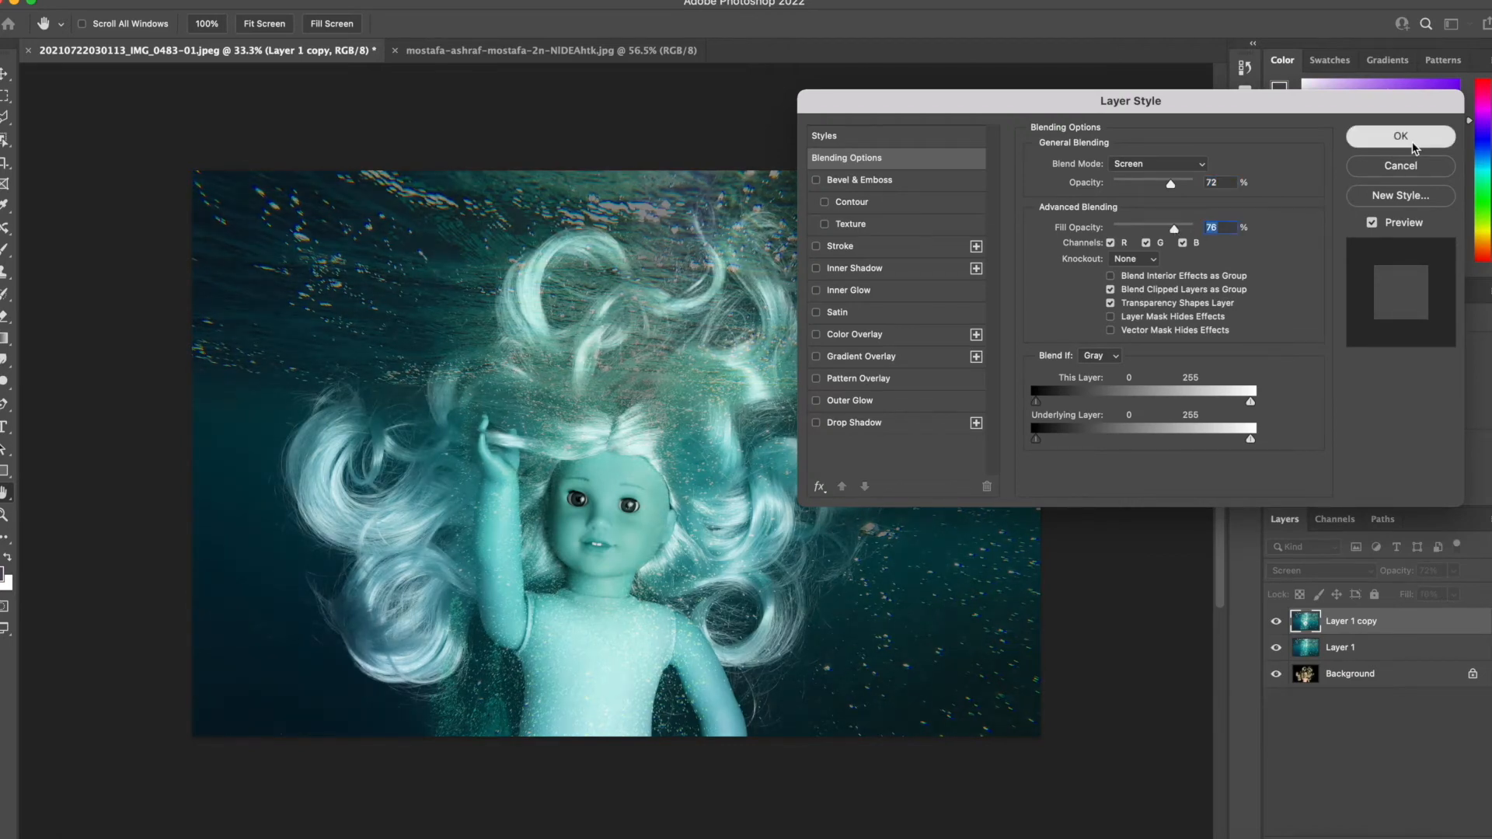
pyautogui.click(1400, 137)
pyautogui.click(1355, 725)
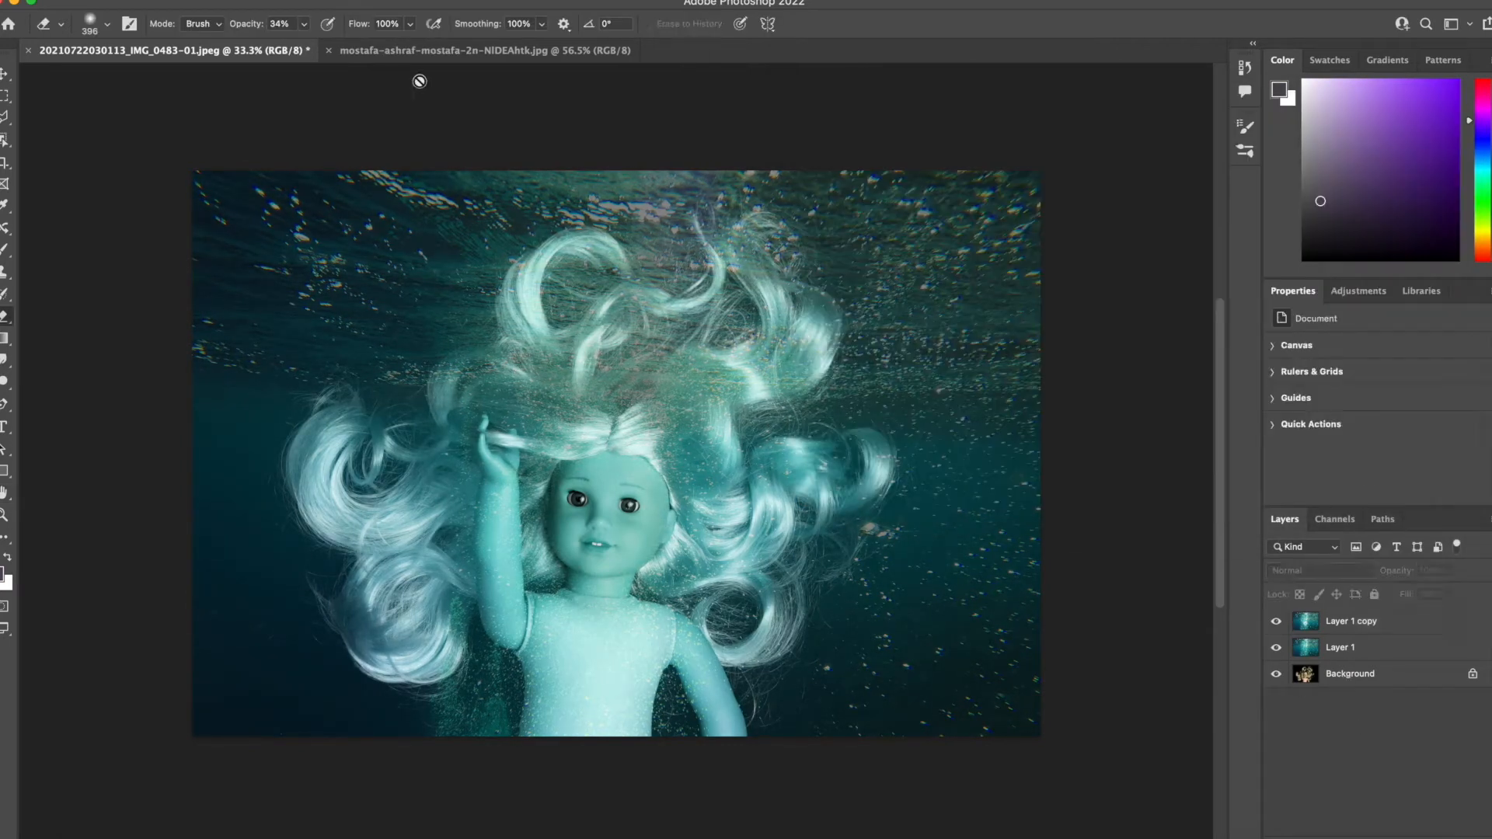
# Open the underwater bubbles image angus-gray-qEaELLSYZW0.jpg from the Downloads folder.
pyautogui.click(109, 2)
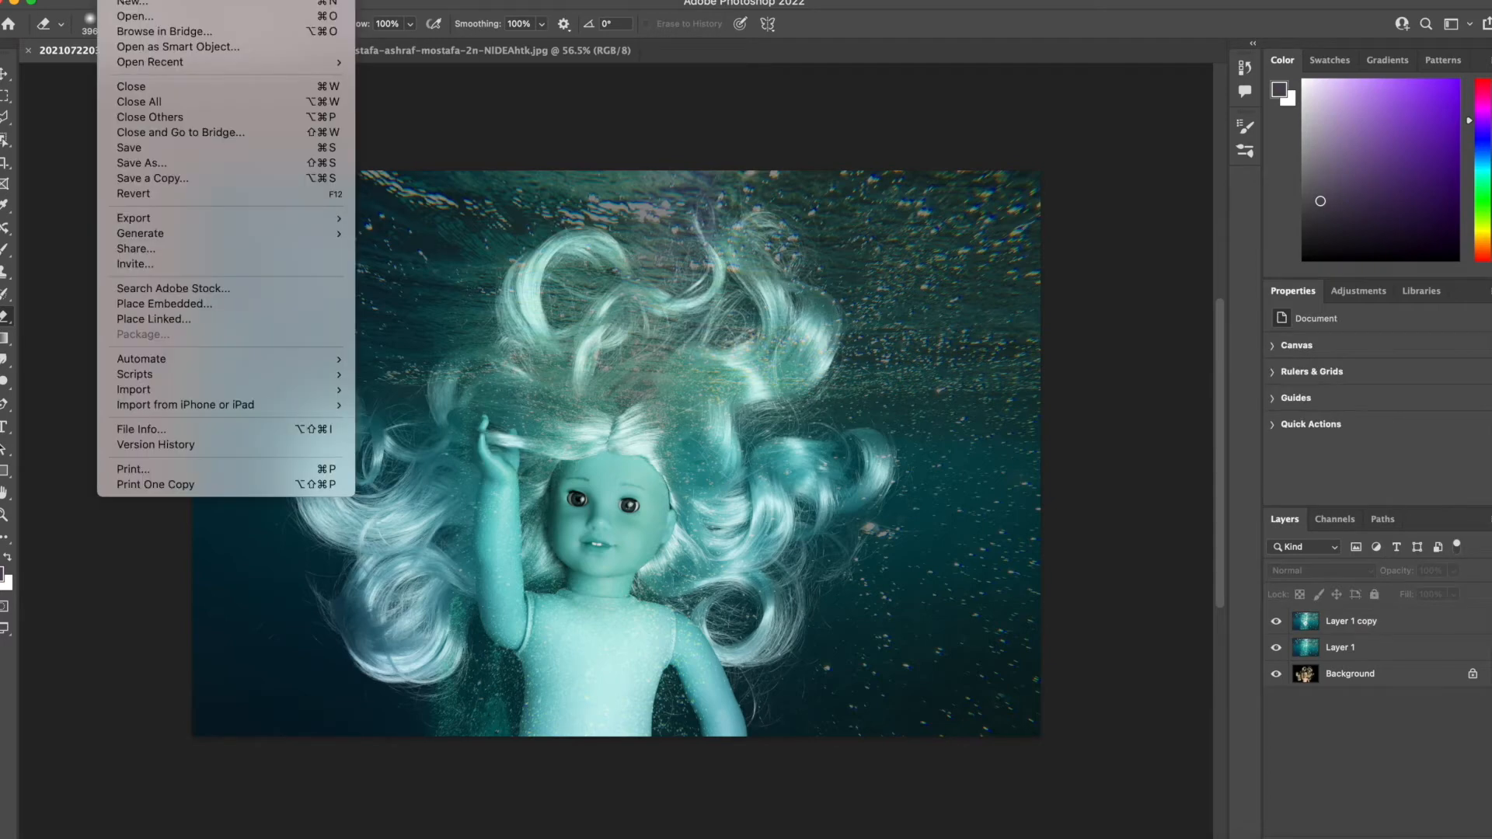
pyautogui.click(135, 24)
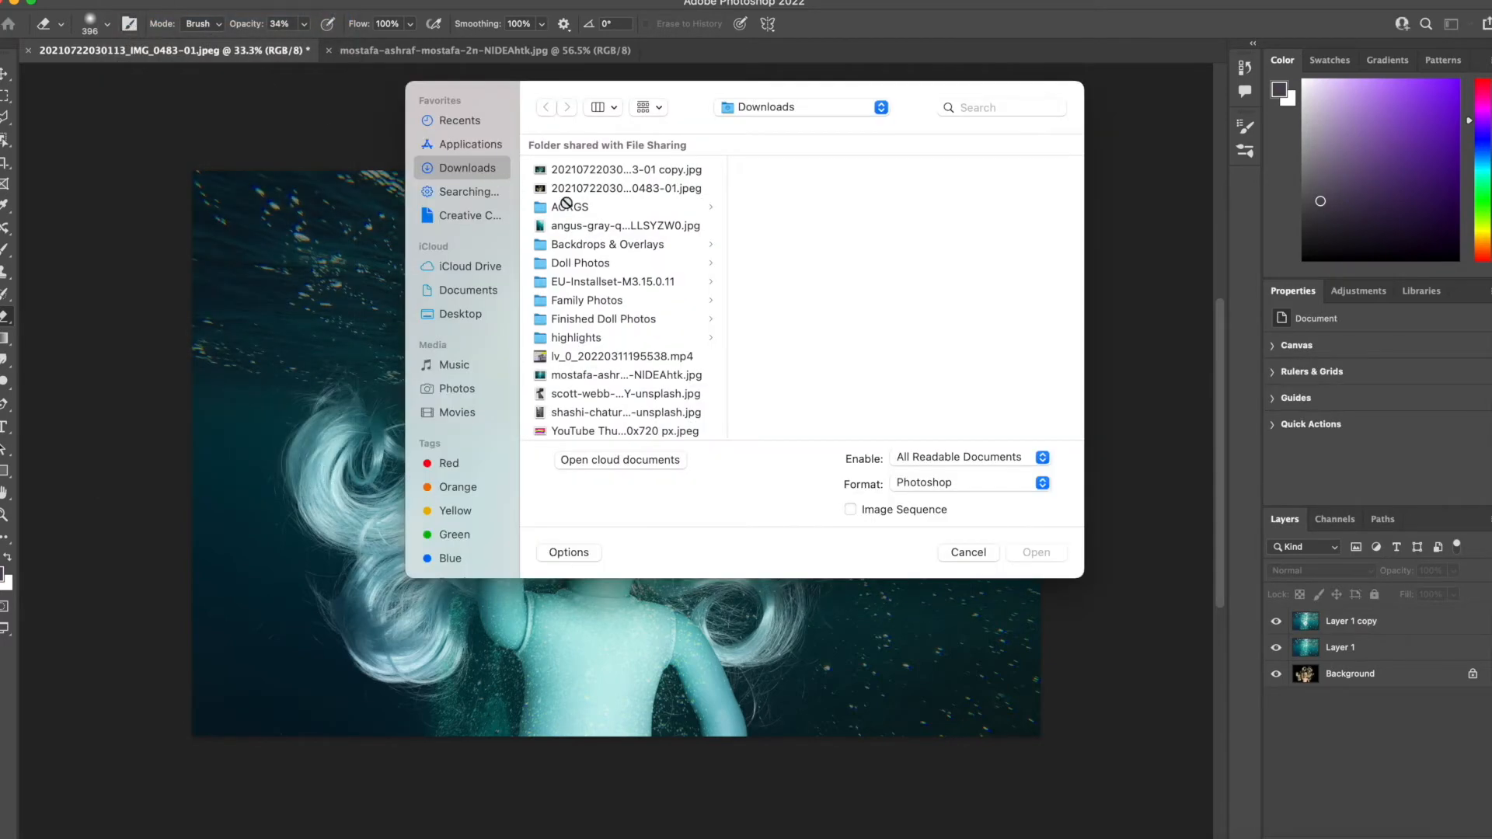
pyautogui.click(583, 227)
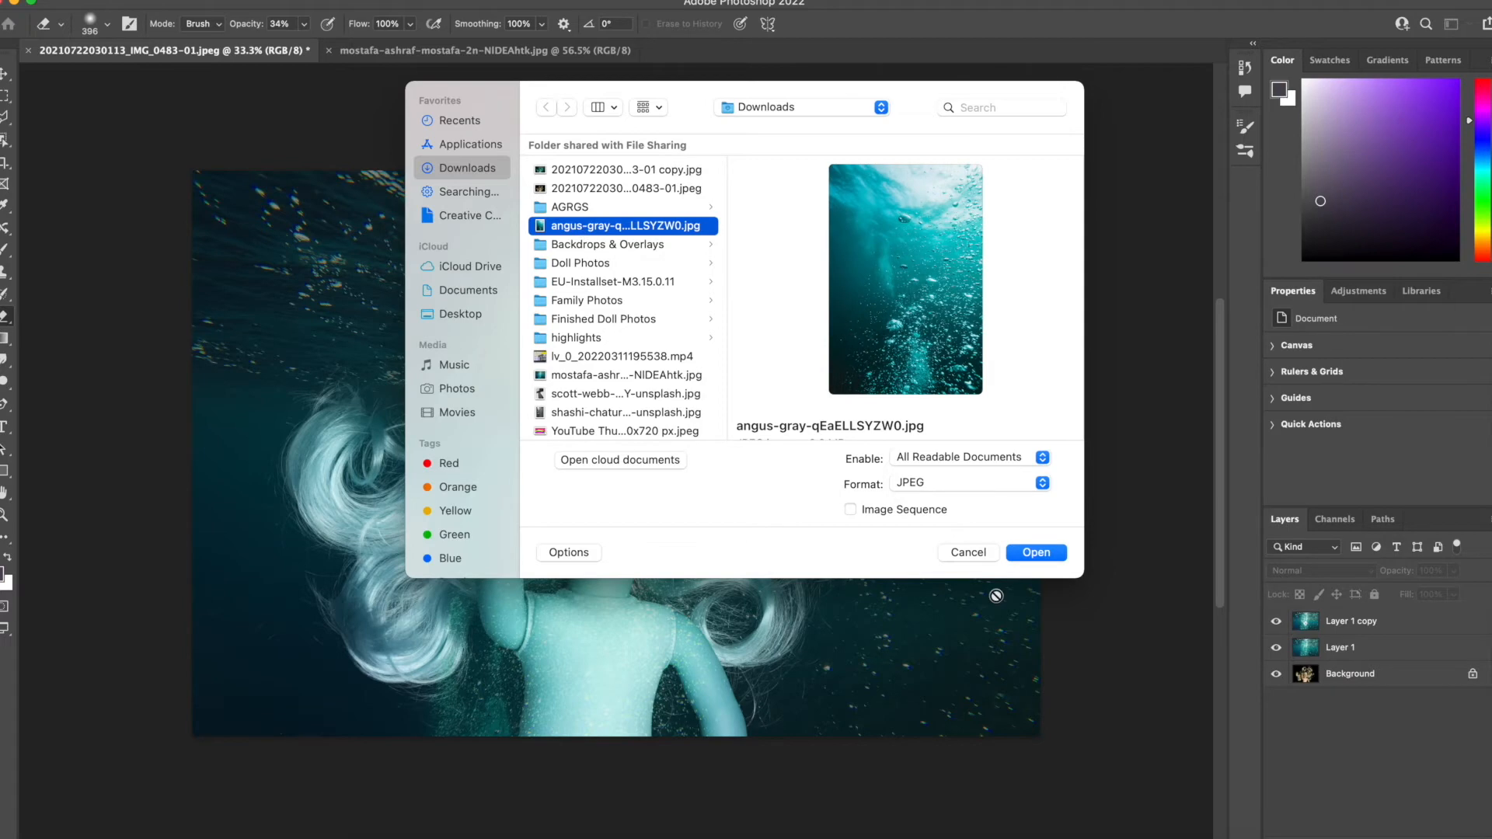
pyautogui.click(1059, 550)
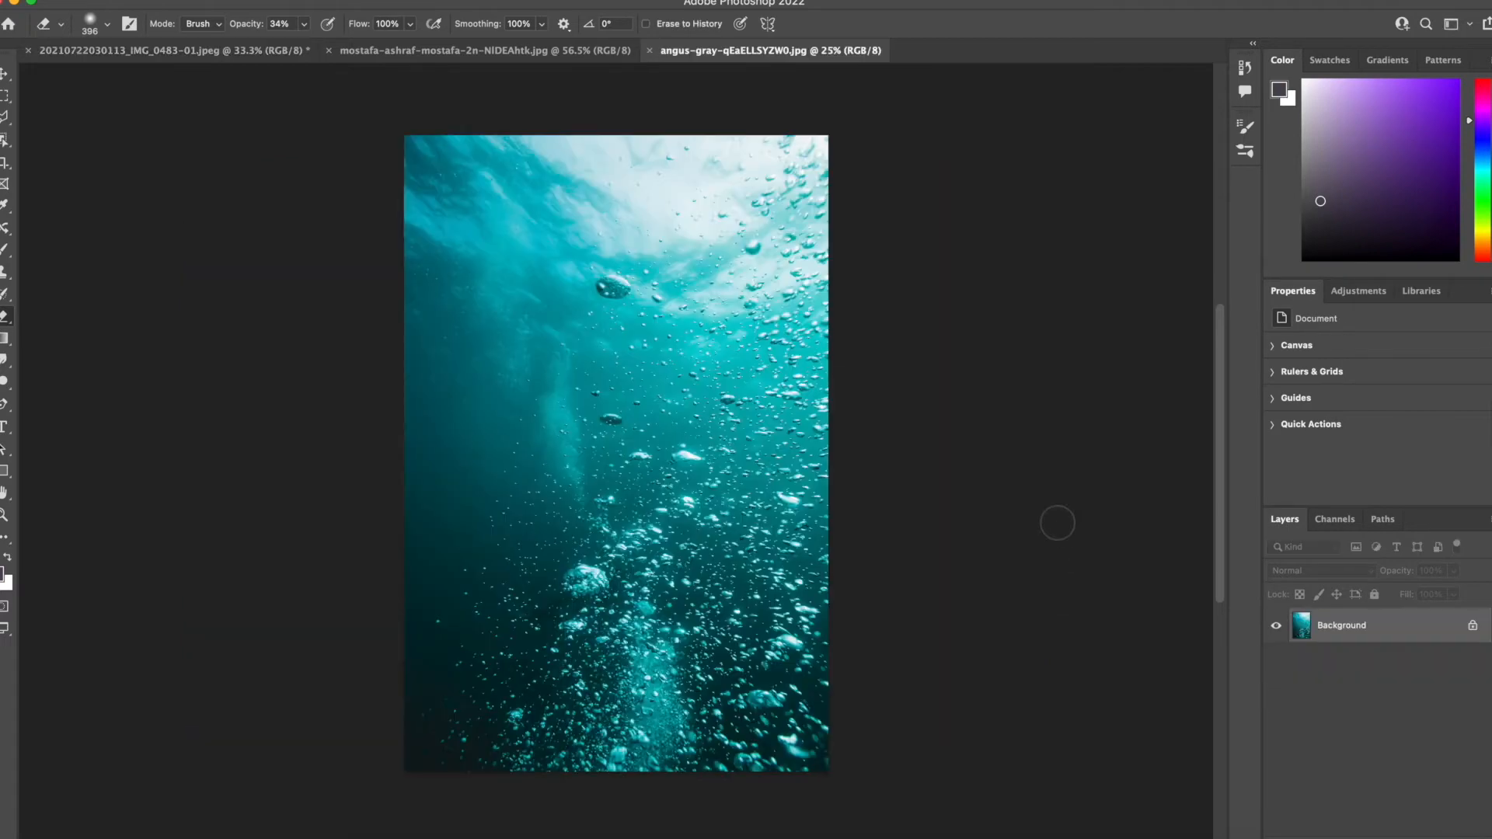
# Move the angus-gray bubbles image into the doll photo document as a new layer above Layer 1 copy.
pyautogui.click(6, 75)
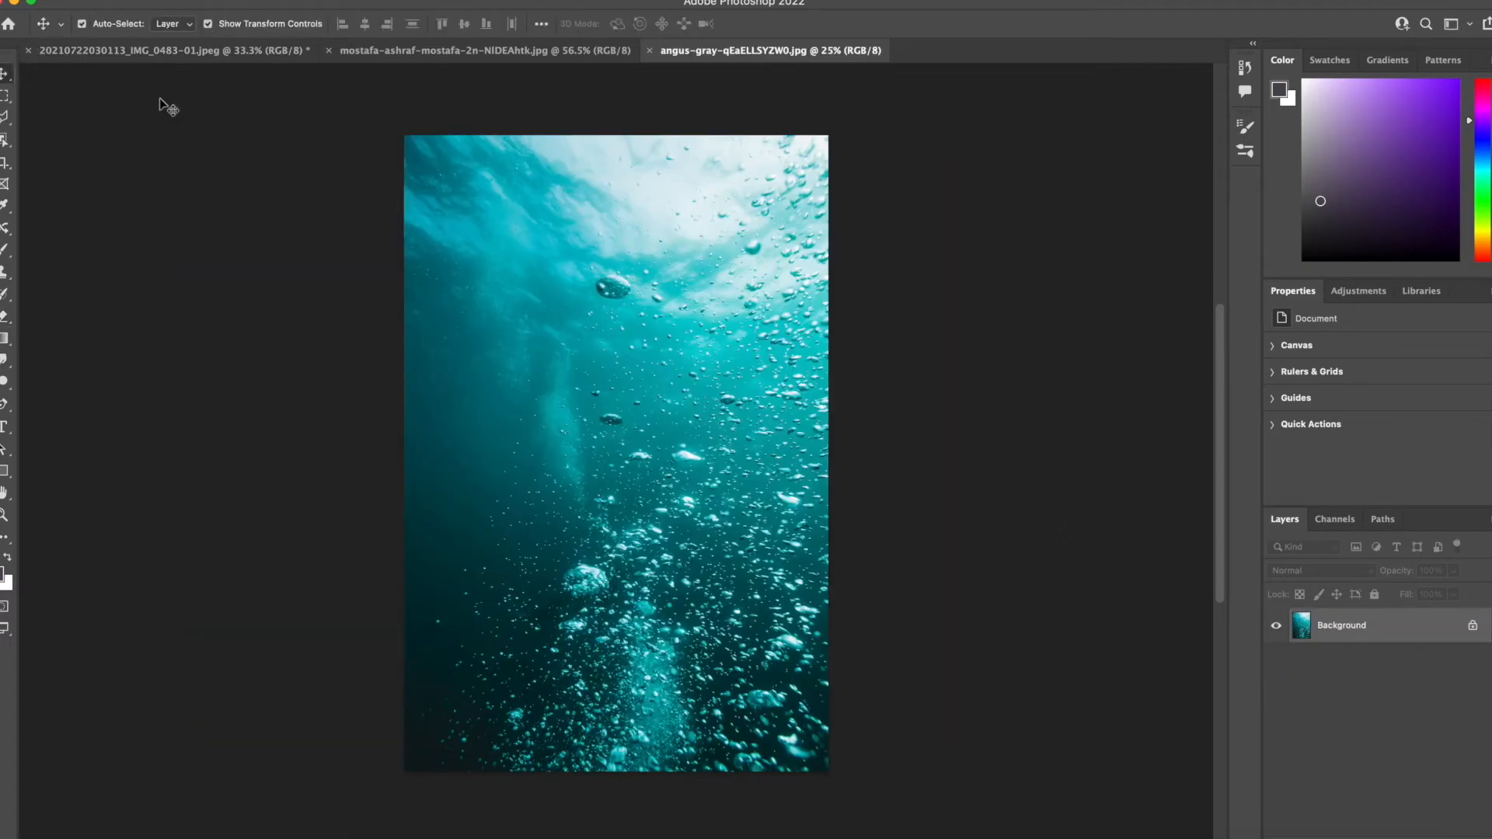
pyautogui.moveTo(701, 365); pyautogui.dragTo(229, 52)
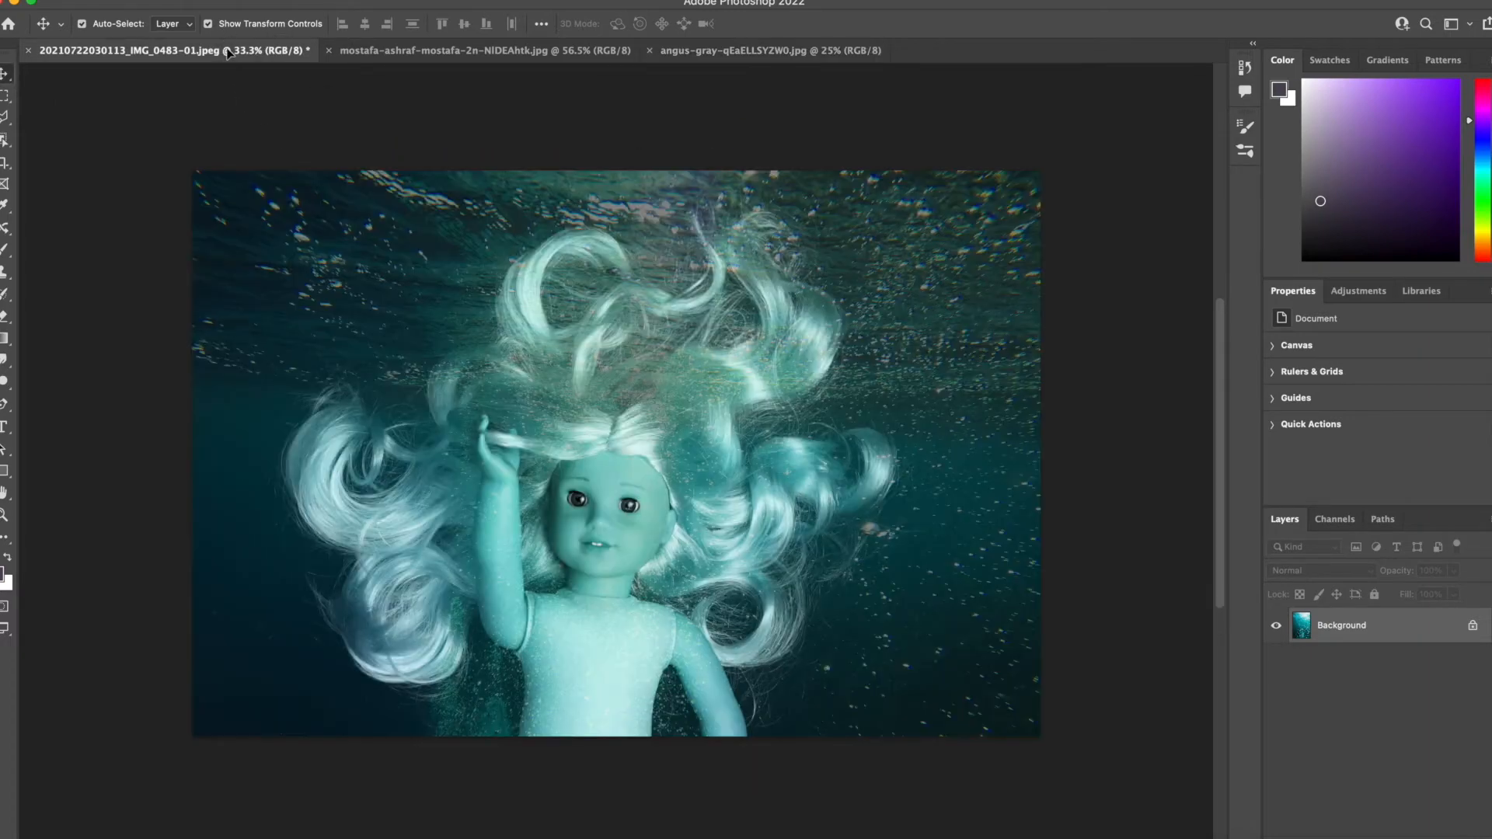
pyautogui.moveTo(649, 357); pyautogui.dragTo(650, 357)
pyautogui.scroll(-2, 738, 462)
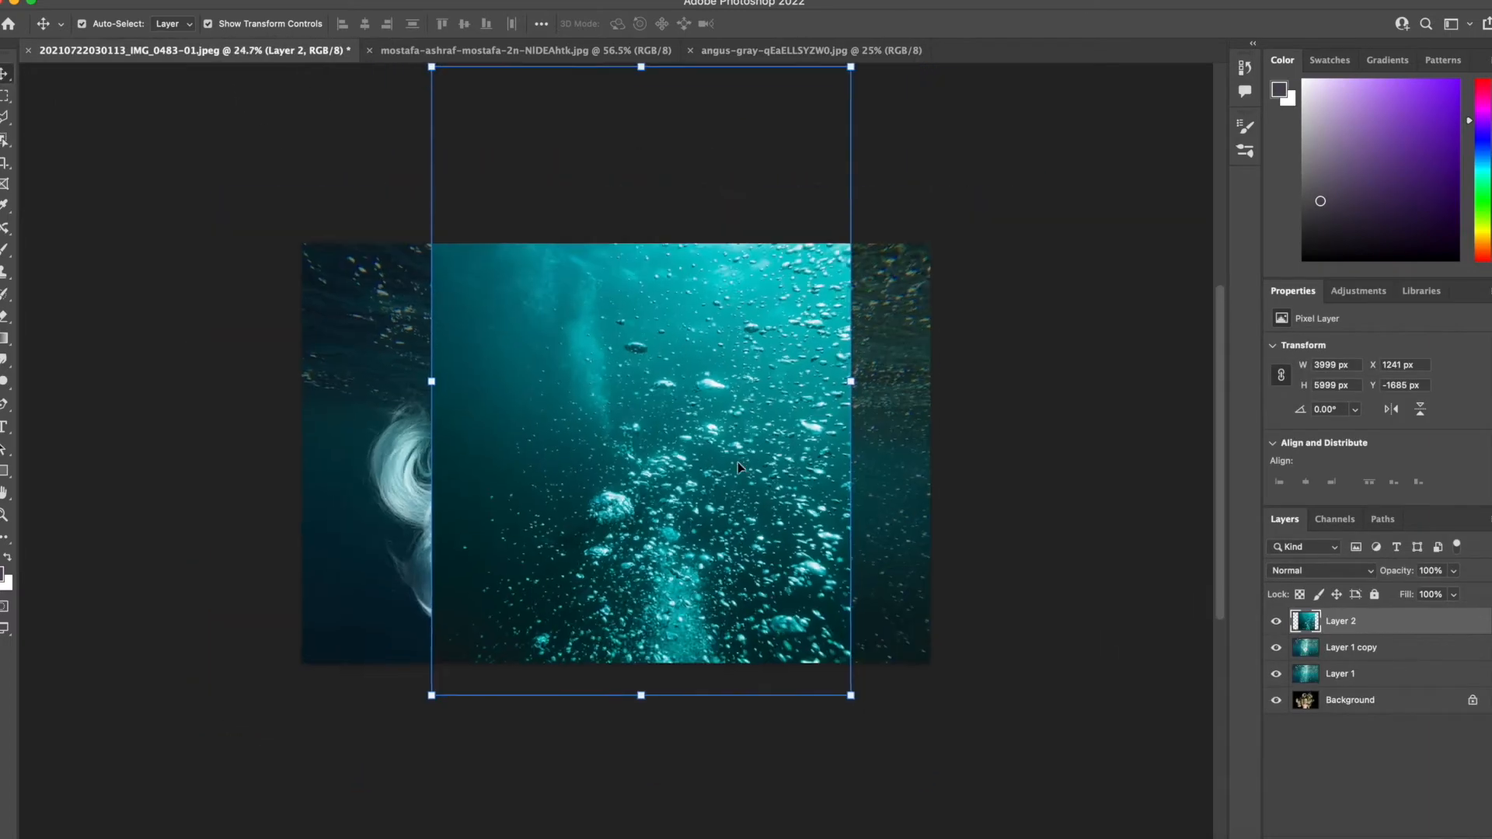
# Scale Layer 2 to 68.22% with Free Transform and align it with the right edge of the doll photo.
pyautogui.press('super+t')
pyautogui.moveTo(846, 76); pyautogui.dragTo(715, 249)
pyautogui.moveTo(645, 376); pyautogui.dragTo(850, 342)
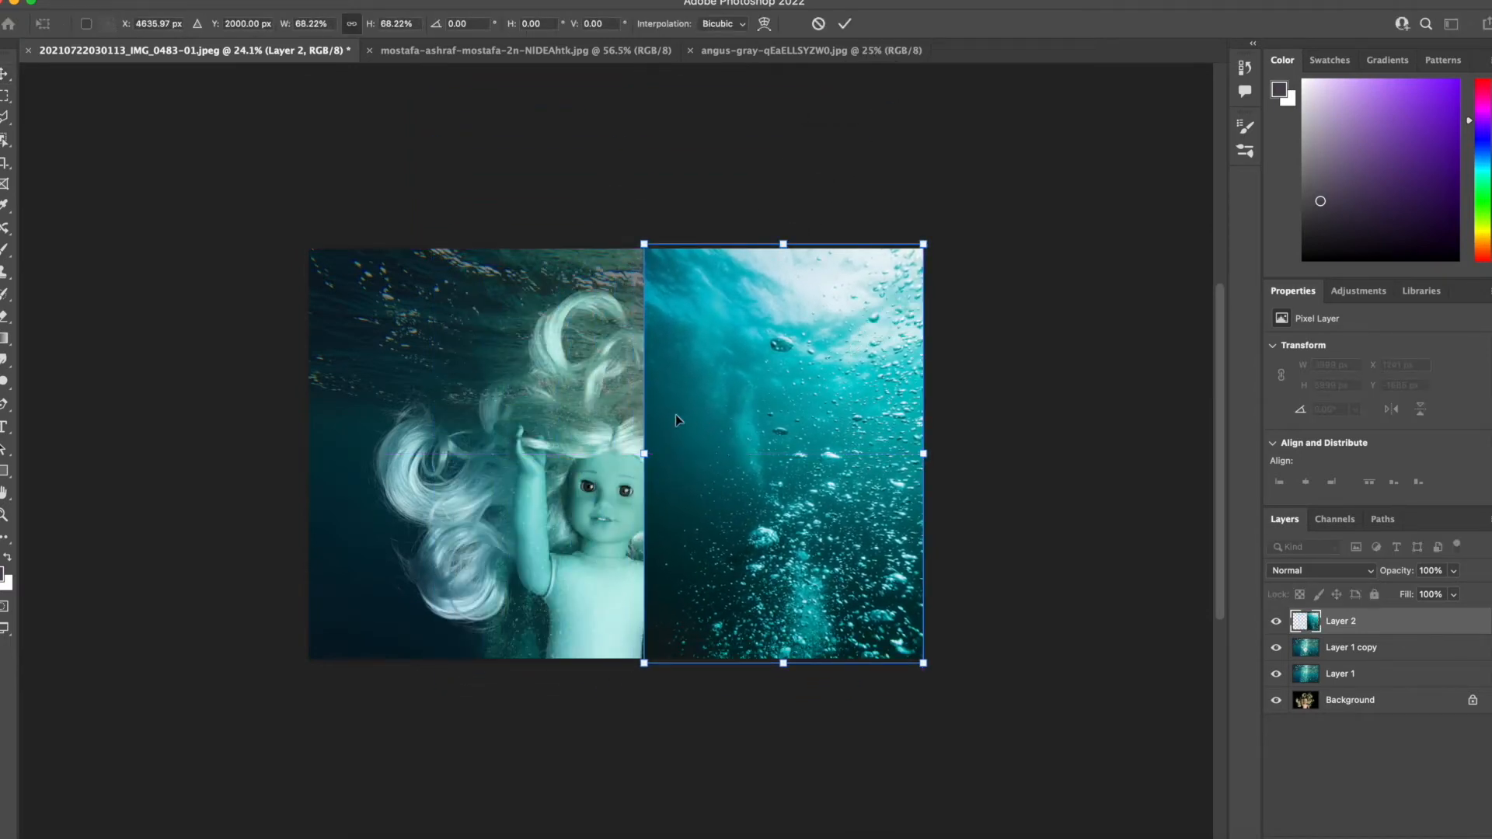
# Warp Layer 2 by stretching its left side outward until the bubbles cover the whole doll photo.
pyautogui.click(764, 24)
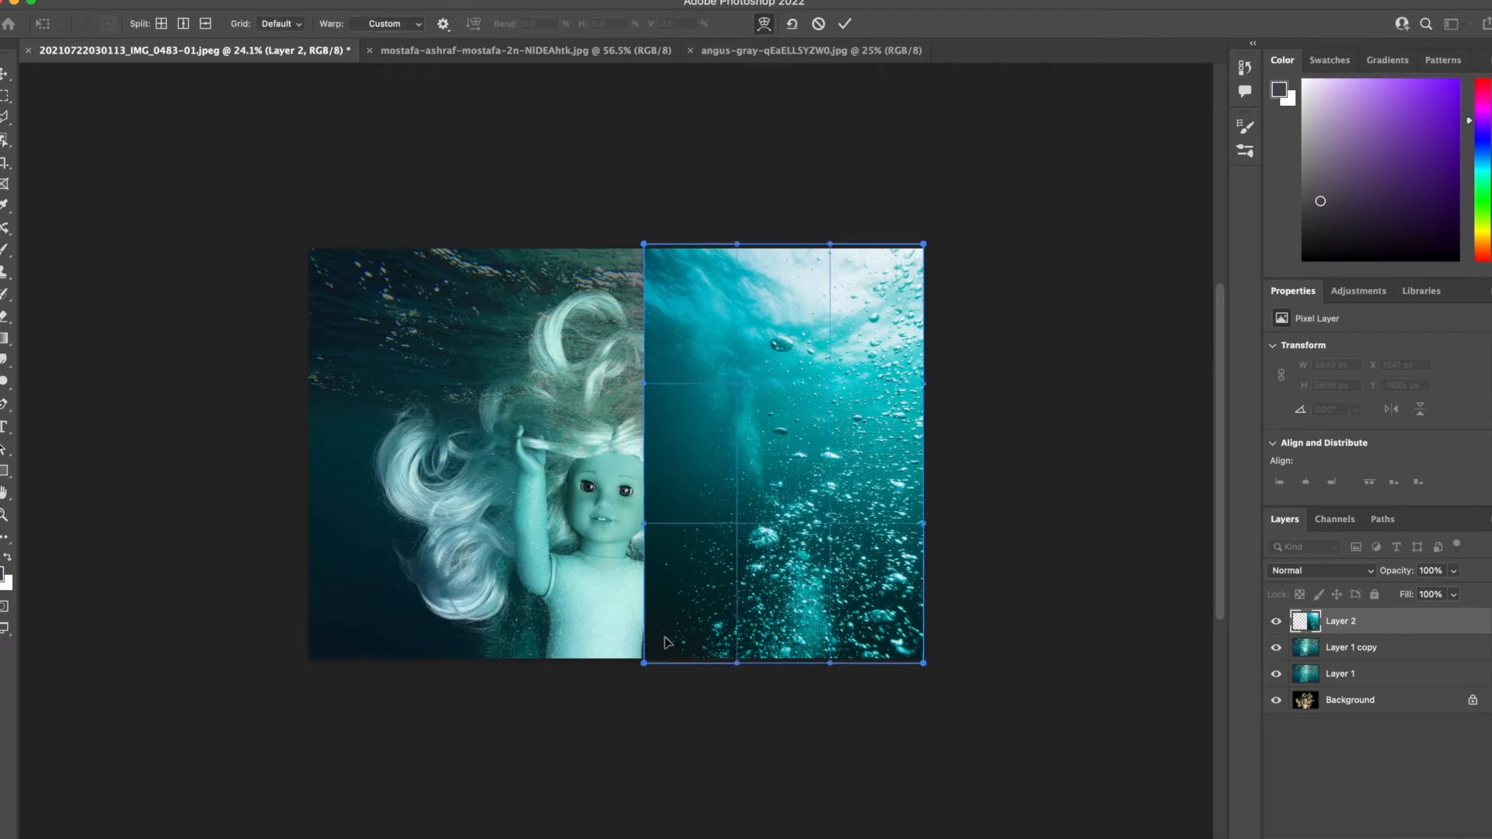
pyautogui.moveTo(642, 386); pyautogui.dragTo(26, 184)
pyautogui.moveTo(940, 664); pyautogui.dragTo(372, 707)
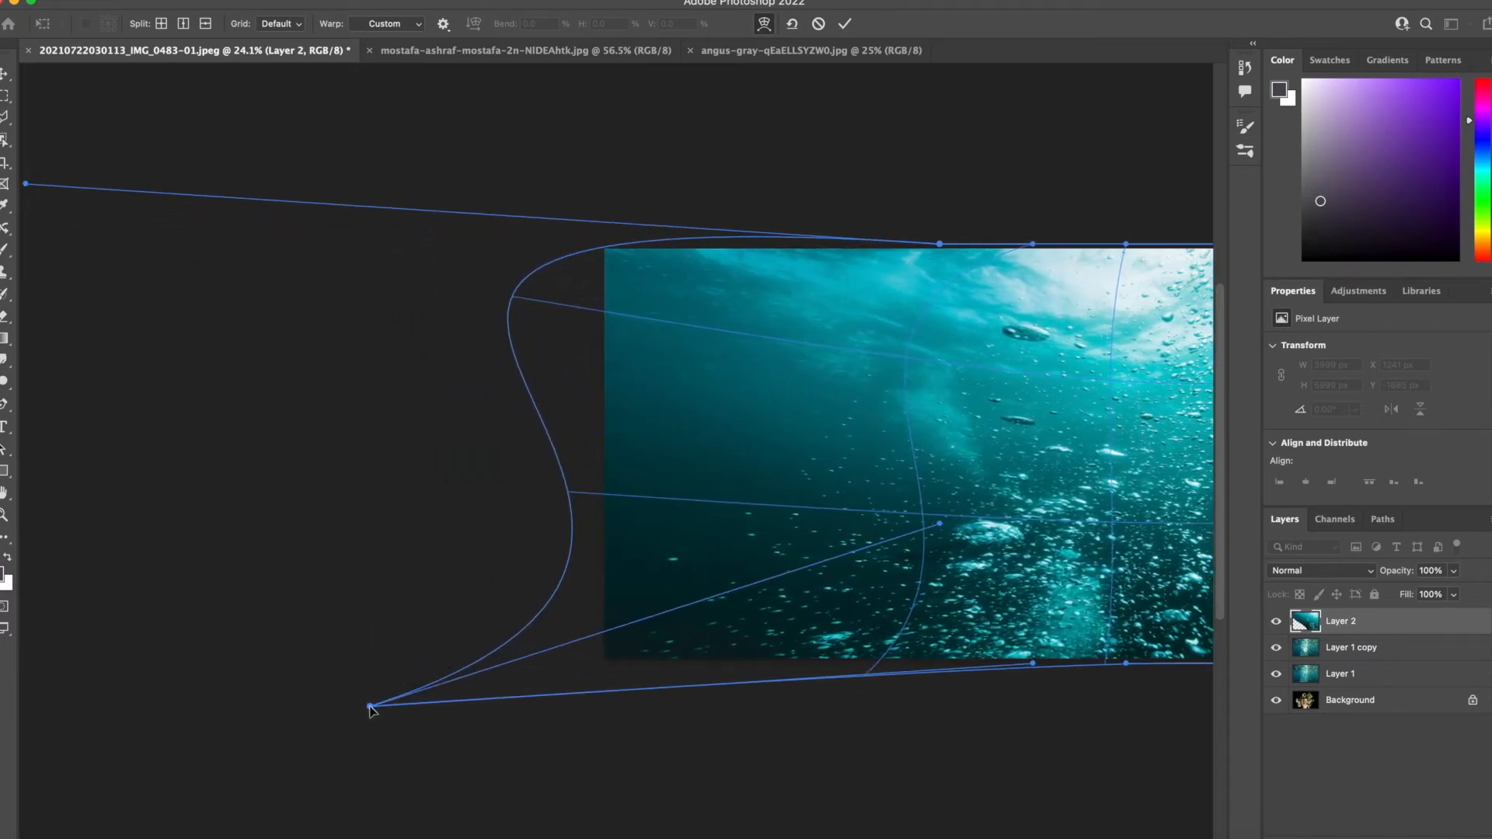
pyautogui.hscroll(5, 672, 780)
pyautogui.hscroll(-1, 672, 780)
# Set Layer 2's blend mode to Overlay in its blending options.
pyautogui.click(1371, 620)
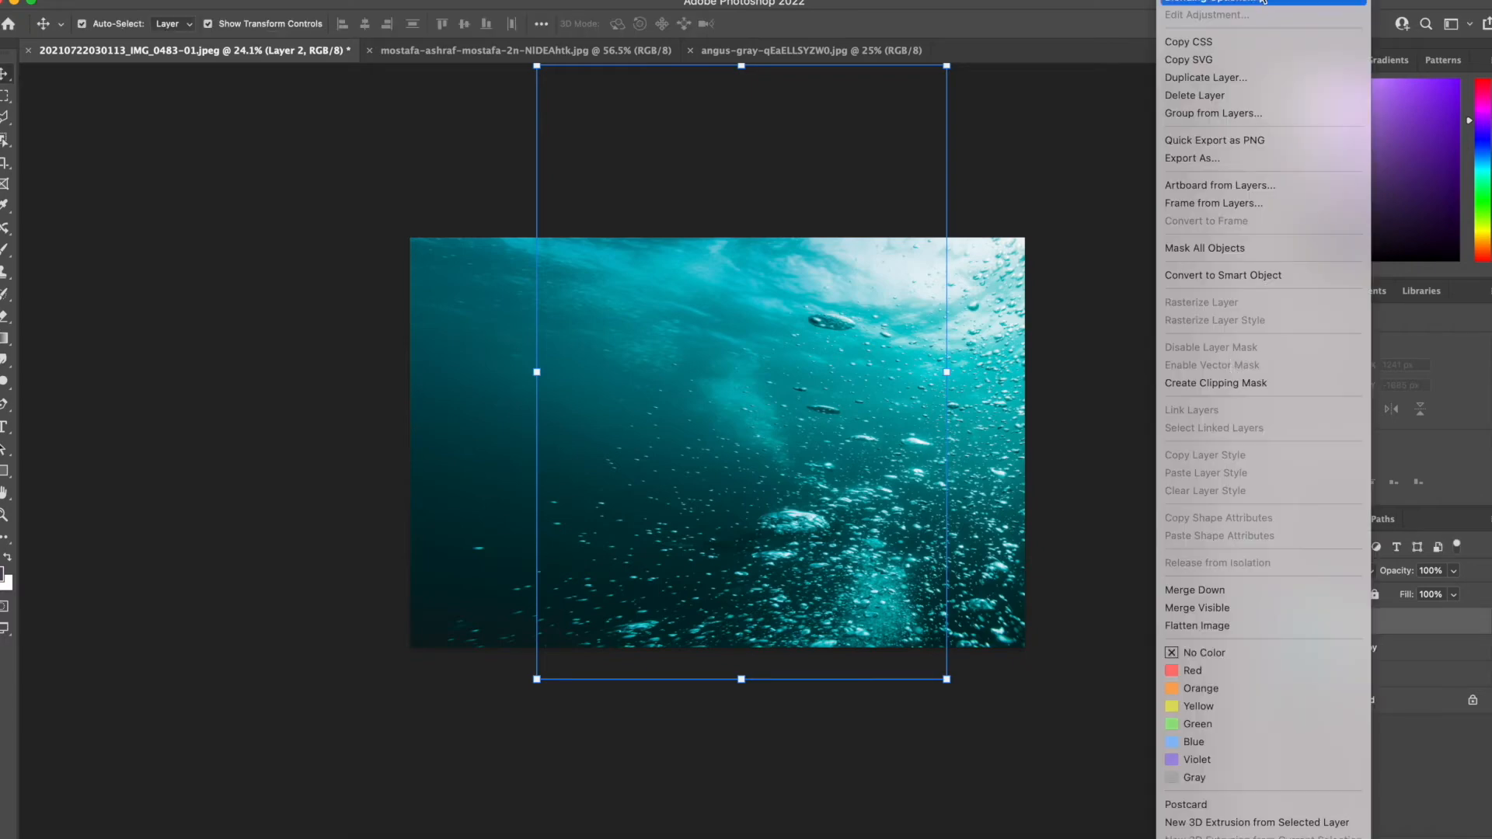
pyautogui.click(1244, 6)
pyautogui.click(1172, 164)
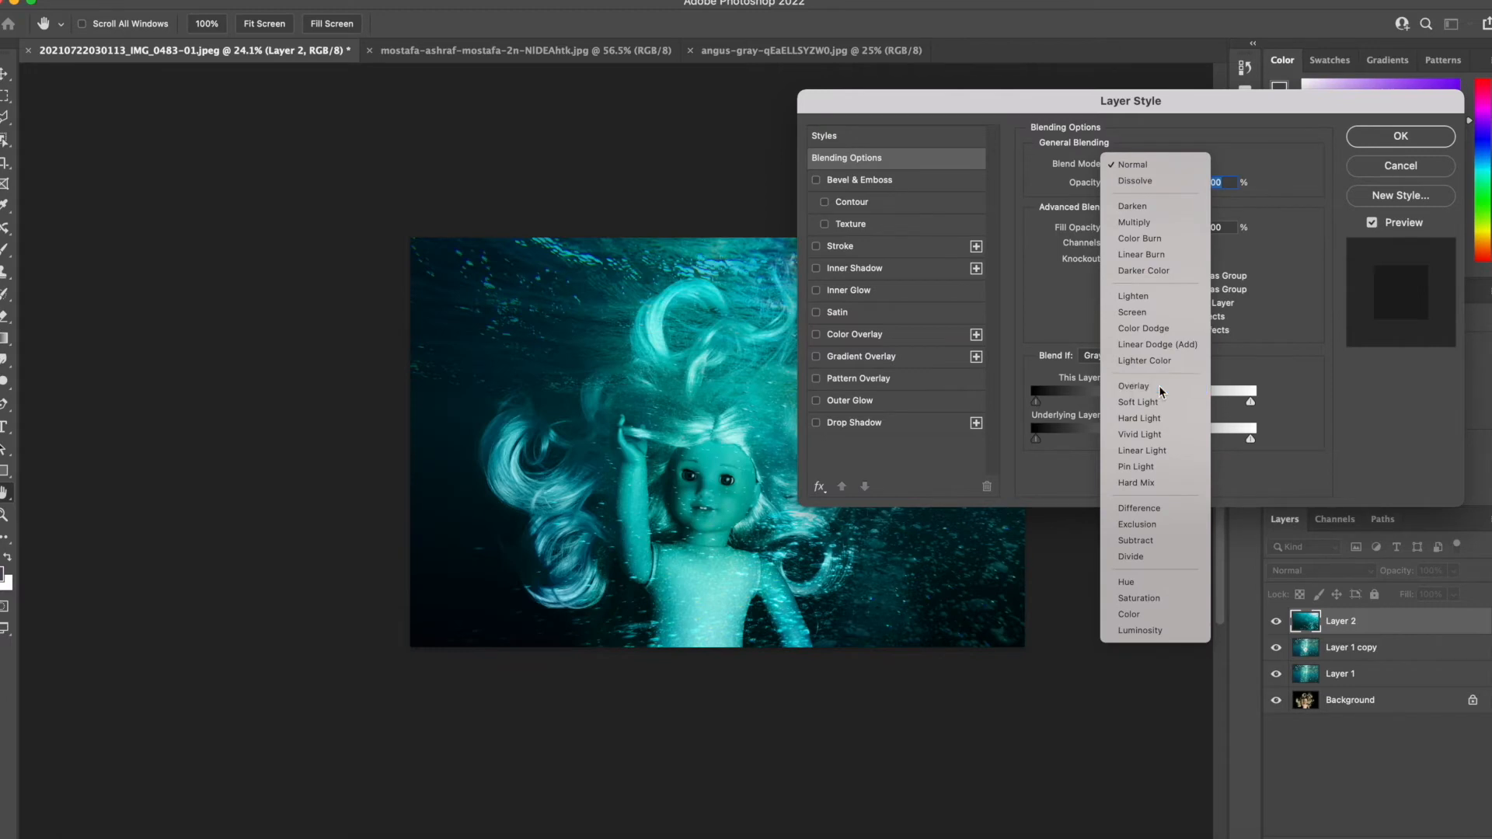
pyautogui.click(1158, 385)
pyautogui.click(1400, 136)
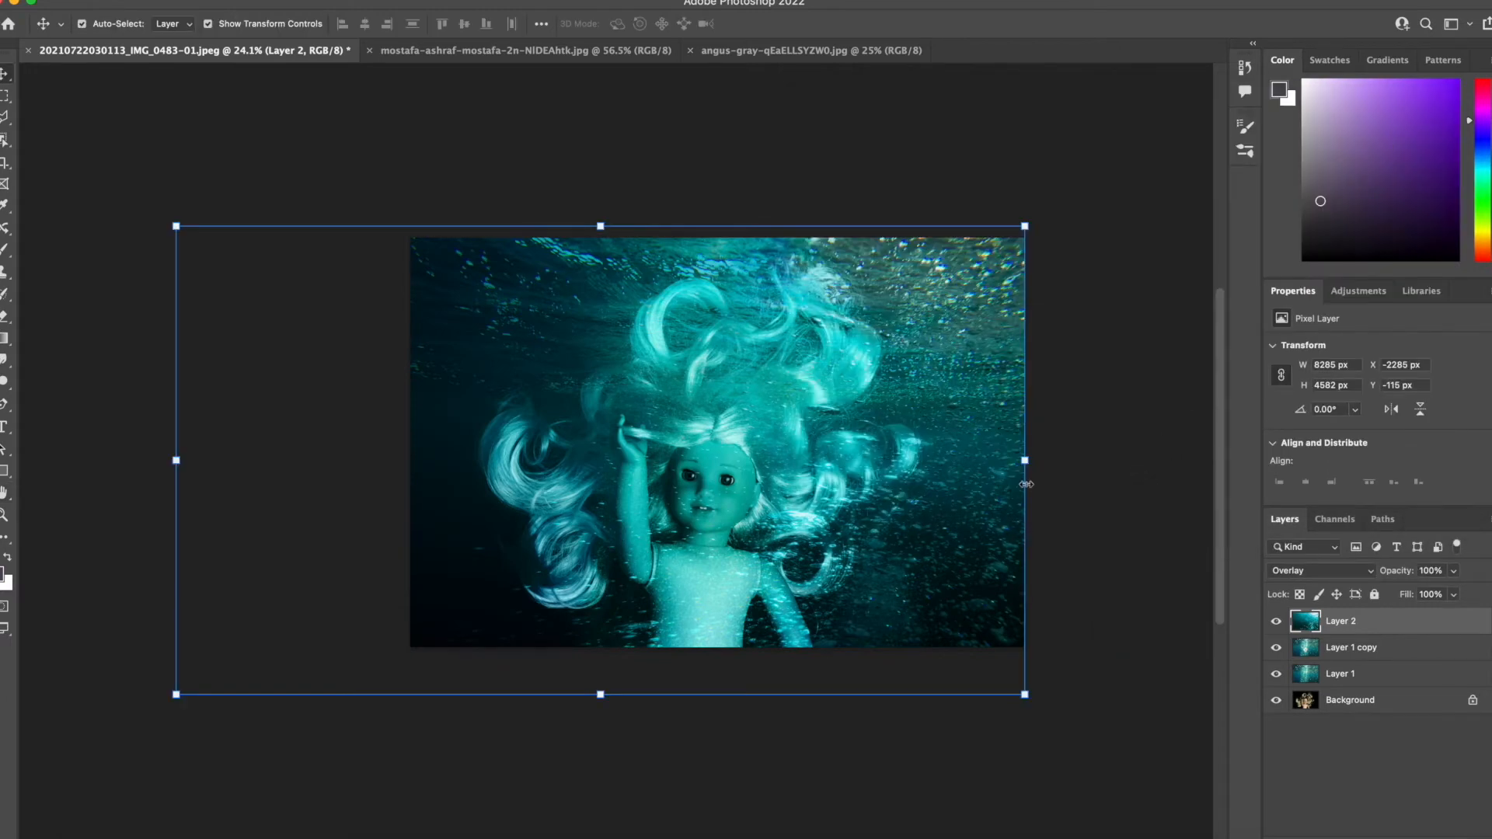
# Lower Layer 2's opacity to 69% in its blending options.
pyautogui.rightClick(1419, 629)
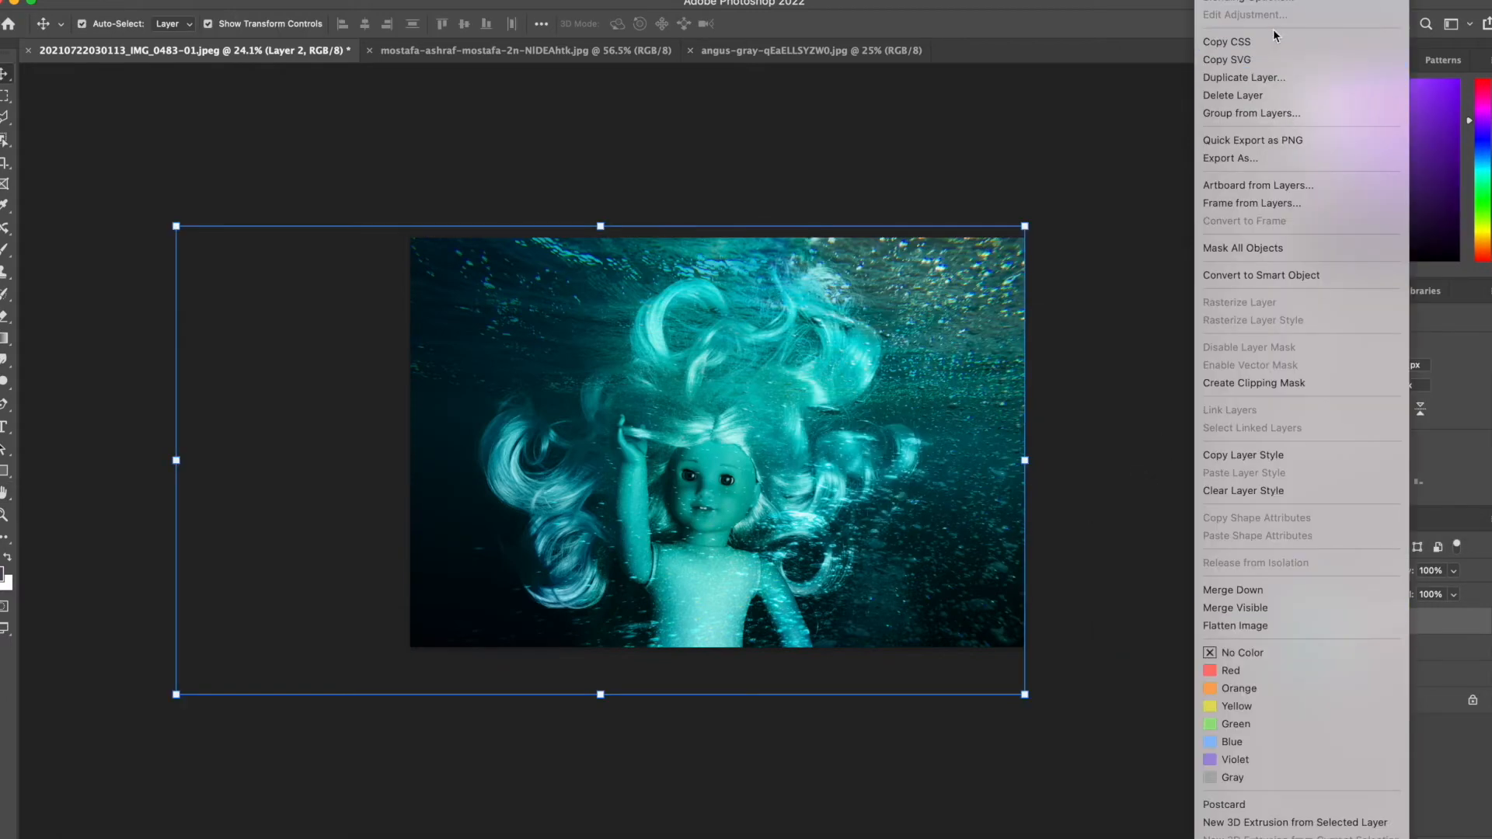
pyautogui.click(1271, 4)
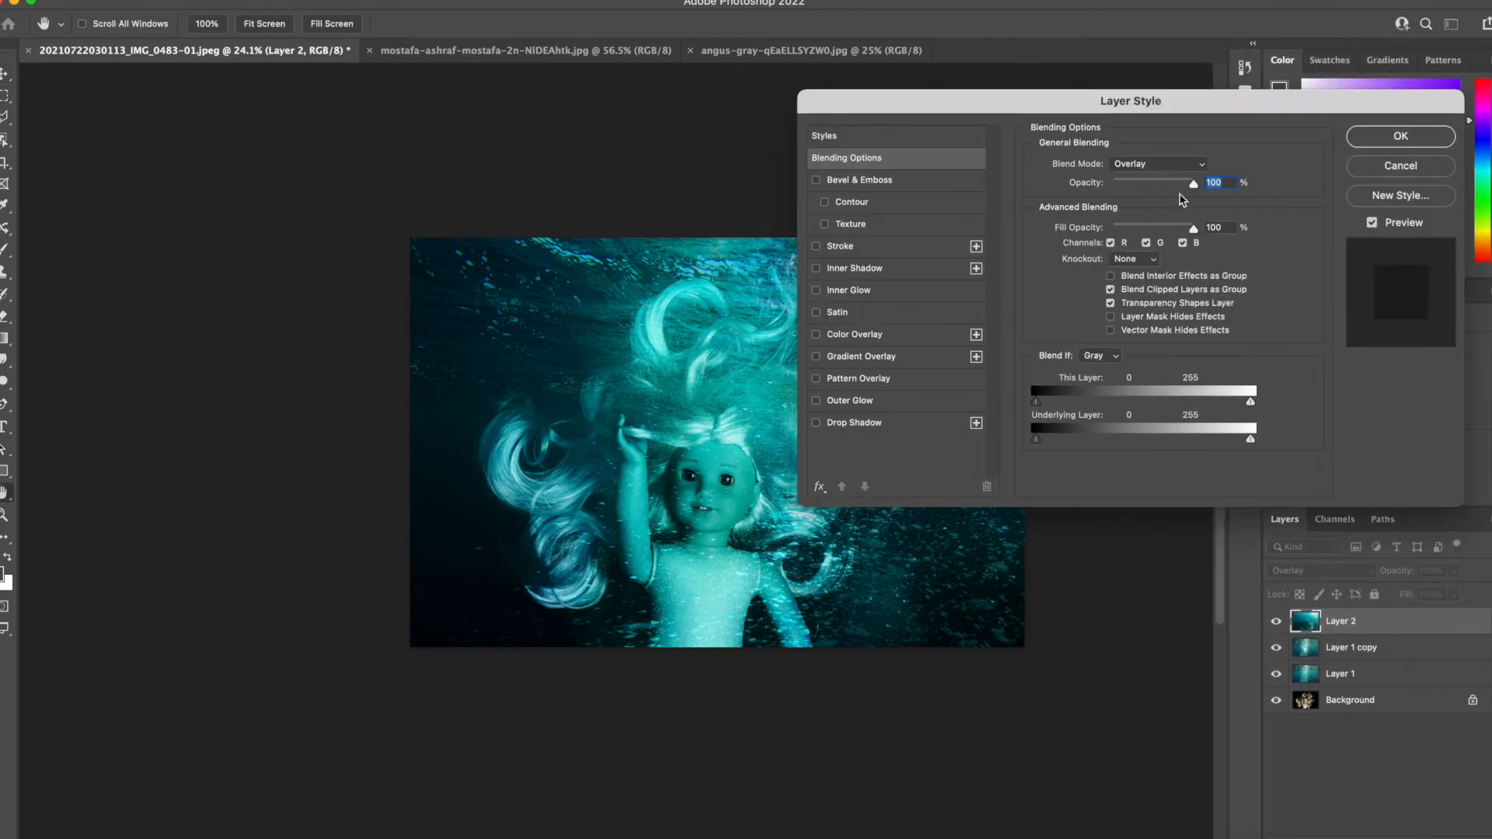
pyautogui.moveTo(1197, 189); pyautogui.dragTo(1171, 190)
pyautogui.click(1422, 140)
pyautogui.press('v')
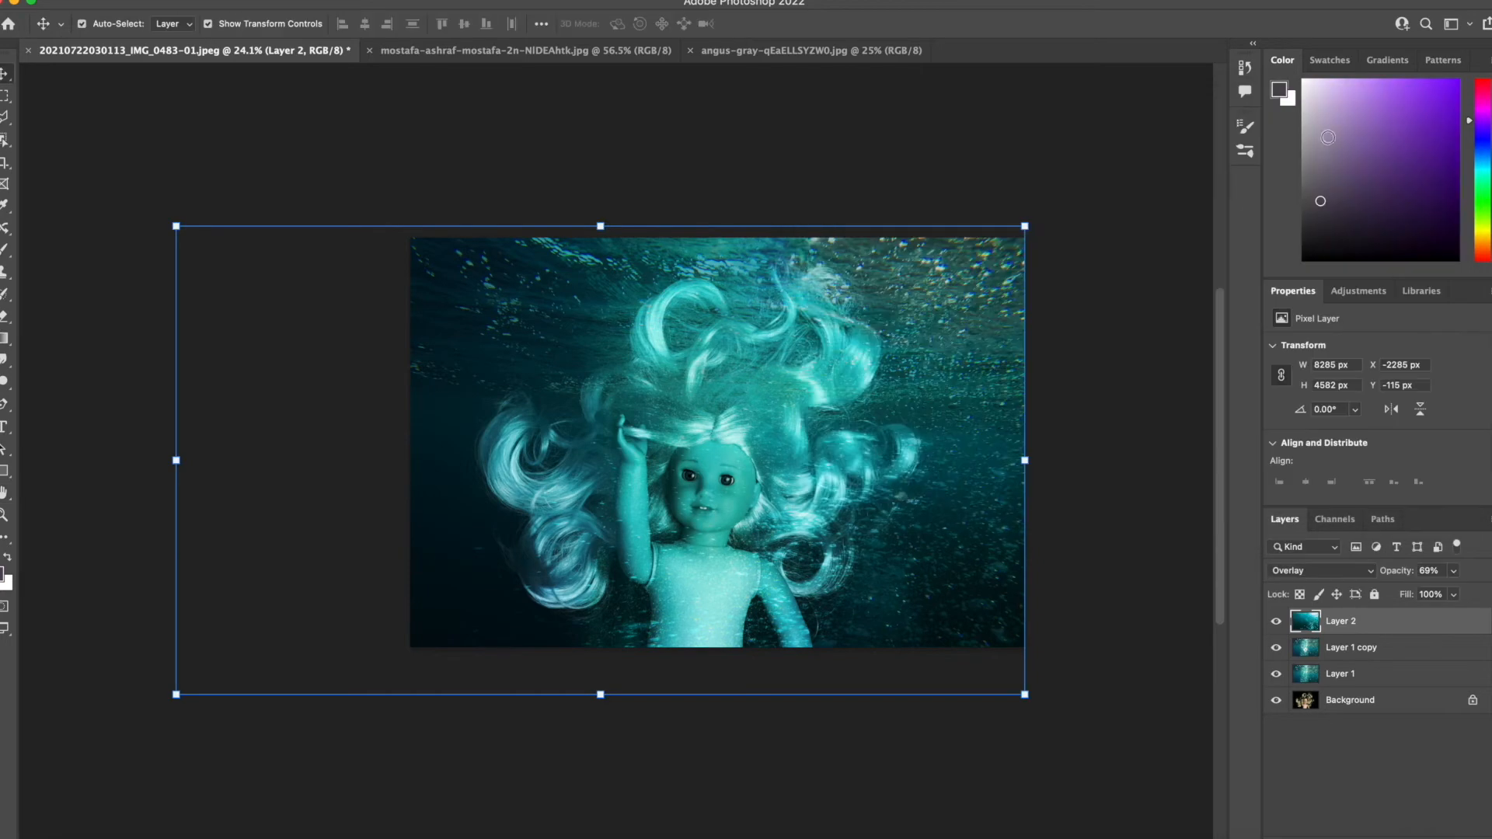
# Erase Layer 2's bubble texture over the doll's face with the Eraser at 34% opacity.
pyautogui.click(4, 315)
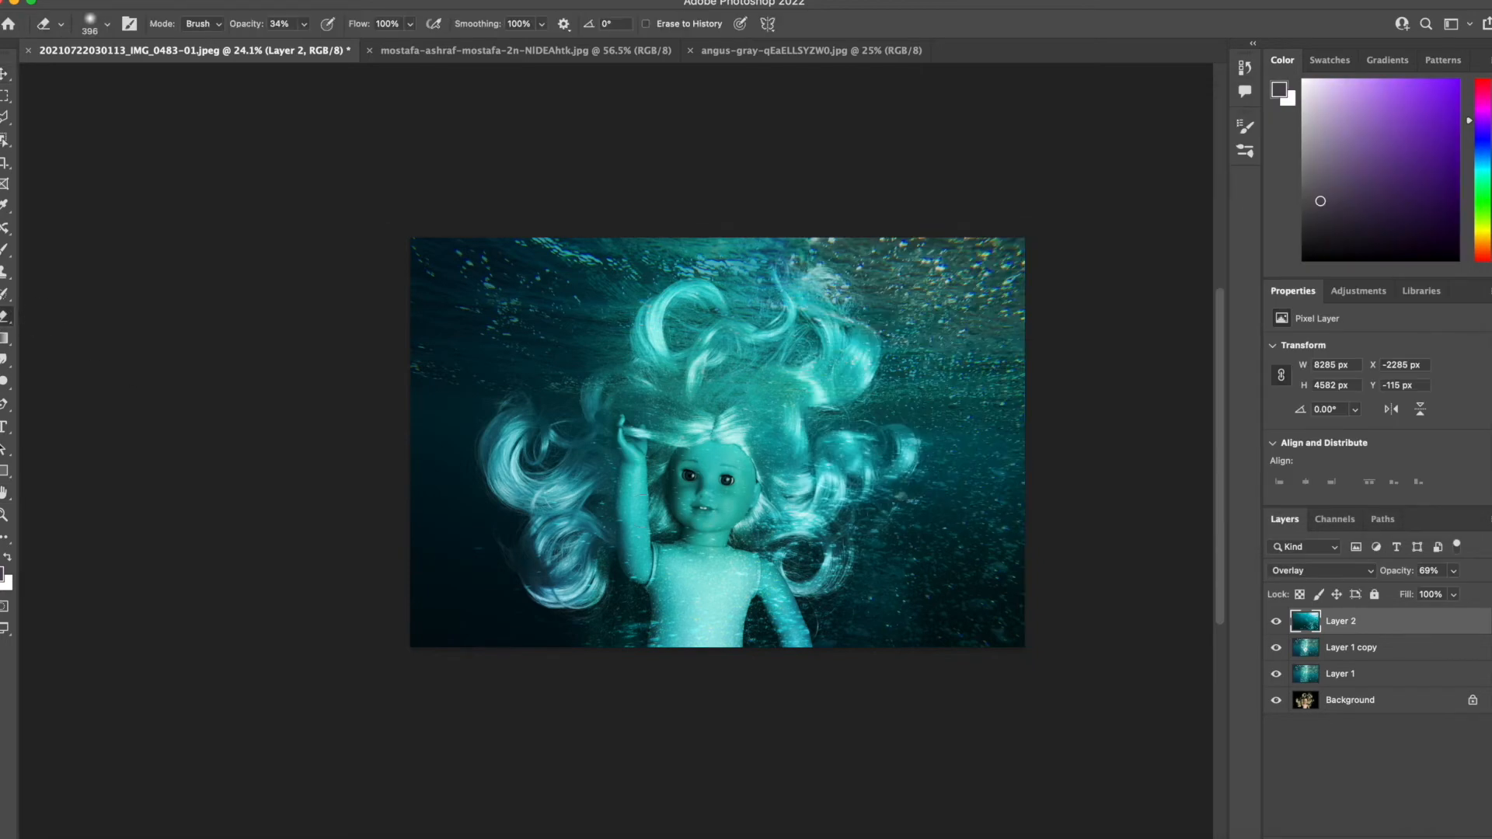
pyautogui.scroll(1, 611, 450)
pyautogui.scroll(3, 643, 511)
pyautogui.hscroll(3, 643, 511)
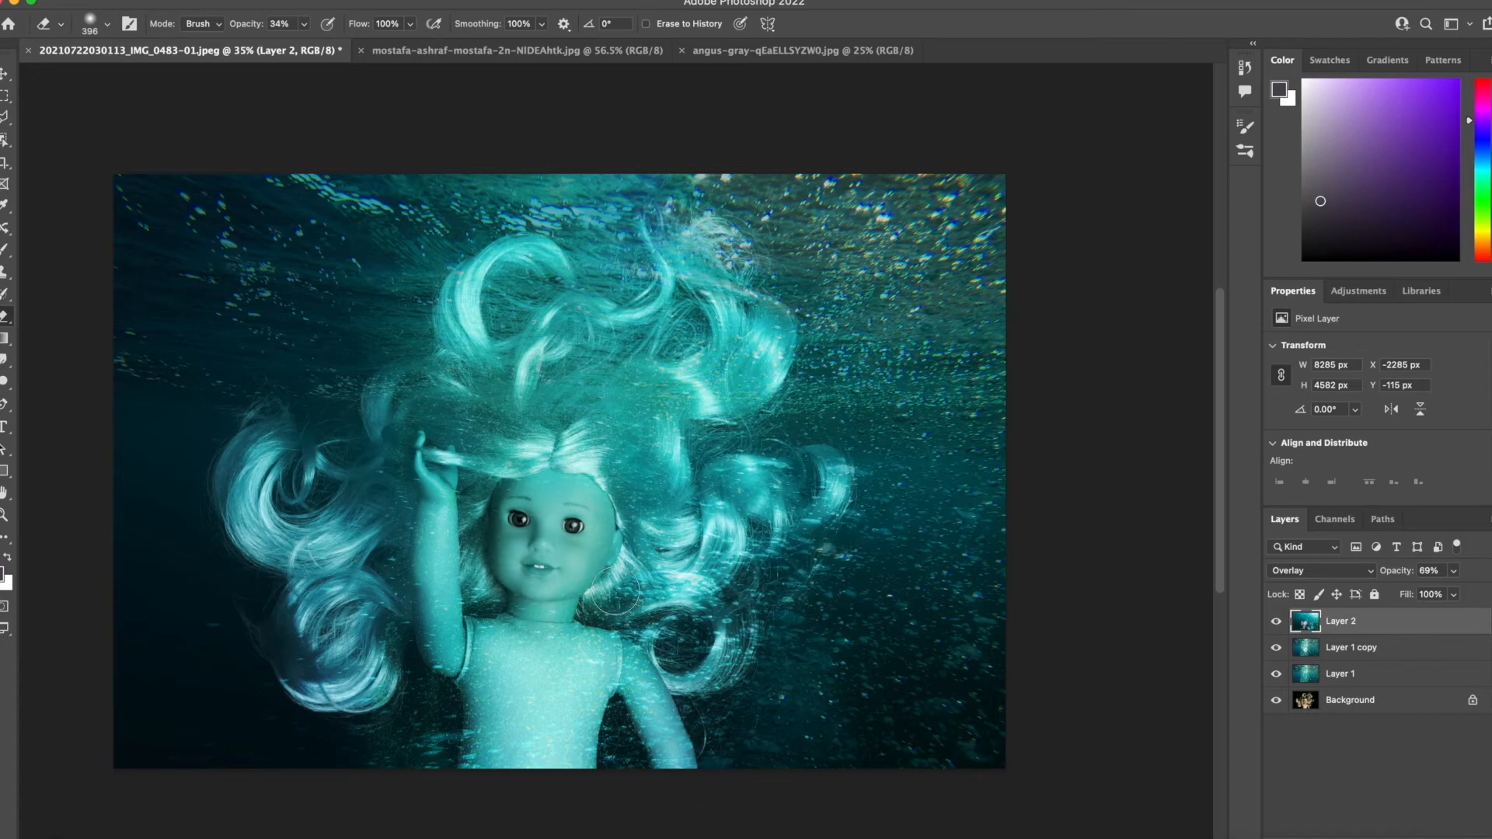
pyautogui.scroll(3, 615, 590)
pyautogui.scroll(4, 615, 590)
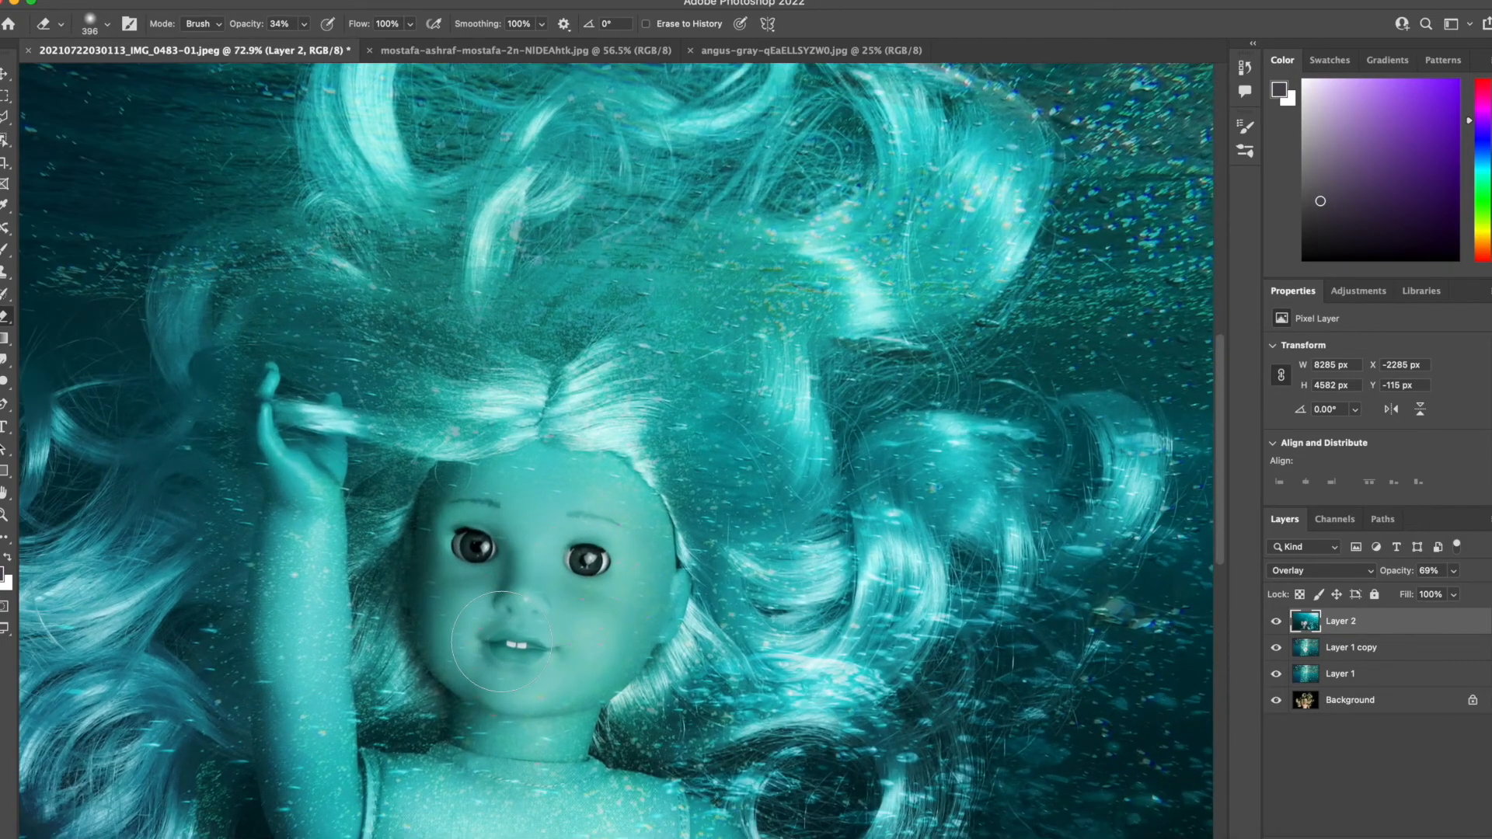
pyautogui.scroll(1, 498, 637)
pyautogui.hscroll(-4, 497, 637)
pyautogui.scroll(-2, 498, 638)
pyautogui.scroll(3, 597, 466)
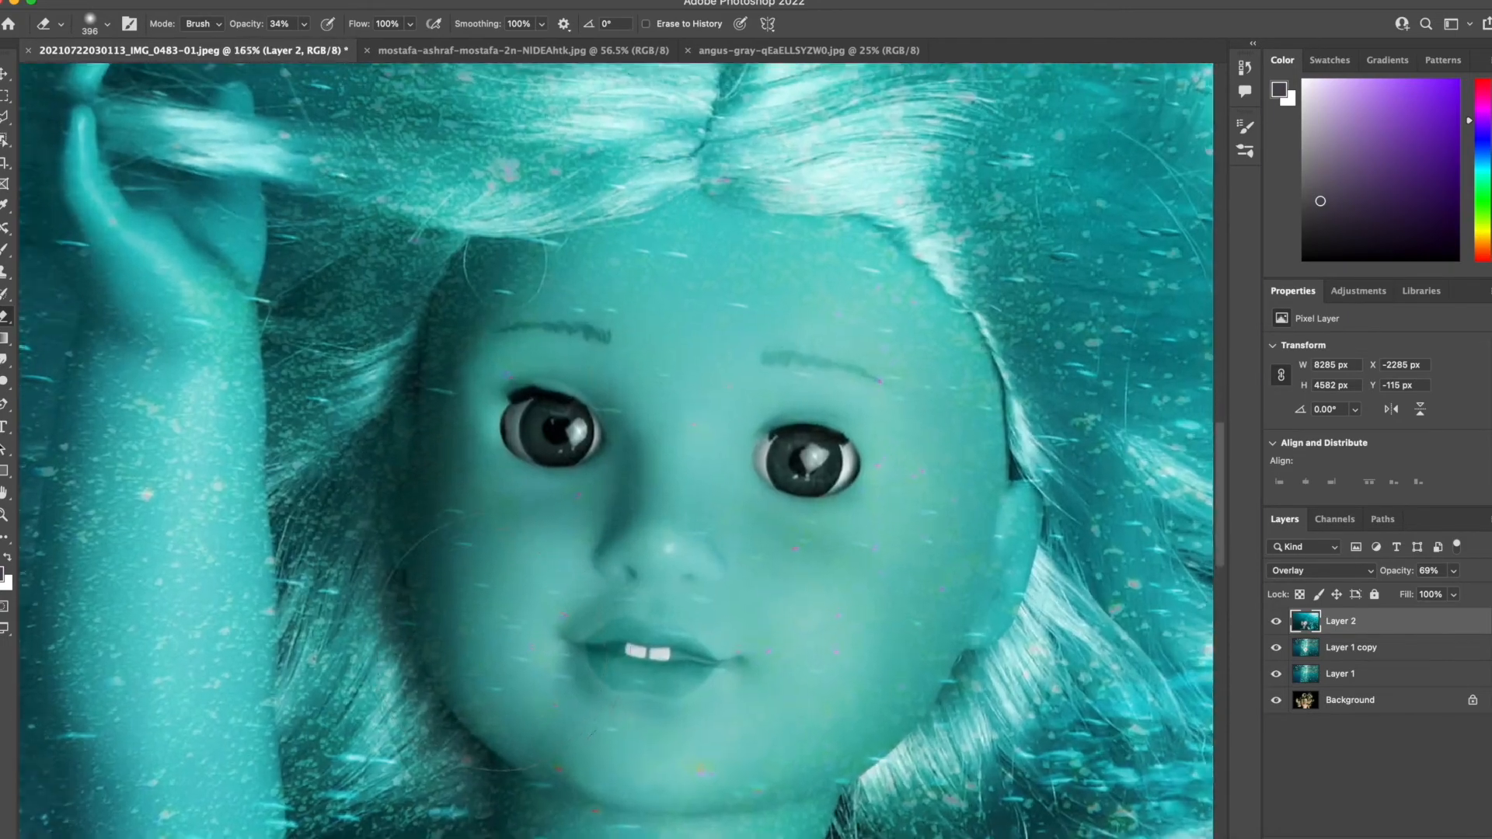
# Choose the Dodge tool with Midtones range and 50% exposure, and make the Background layer active.
pyautogui.click(5, 380)
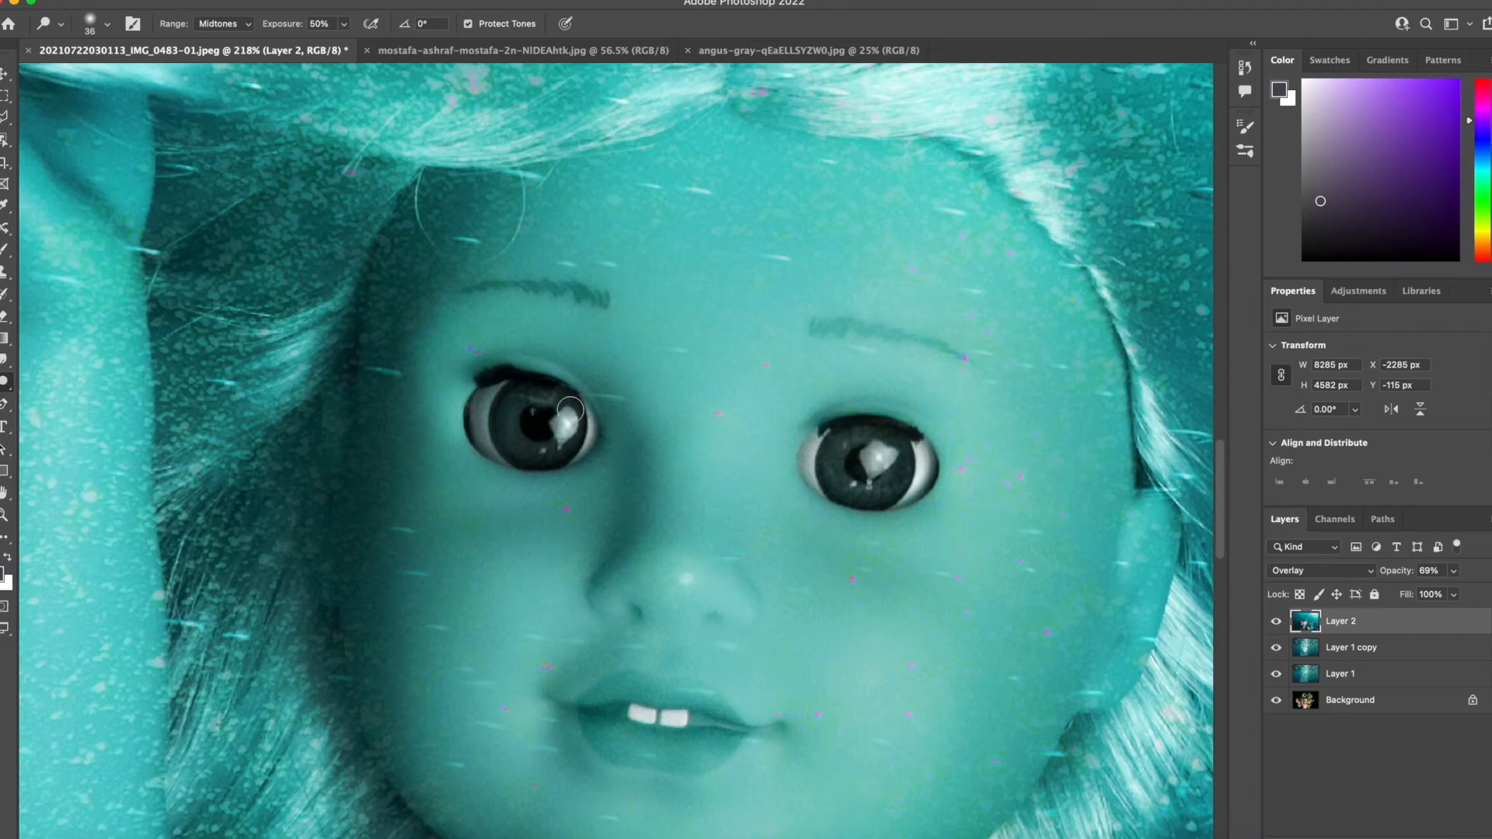
pyautogui.click(1362, 702)
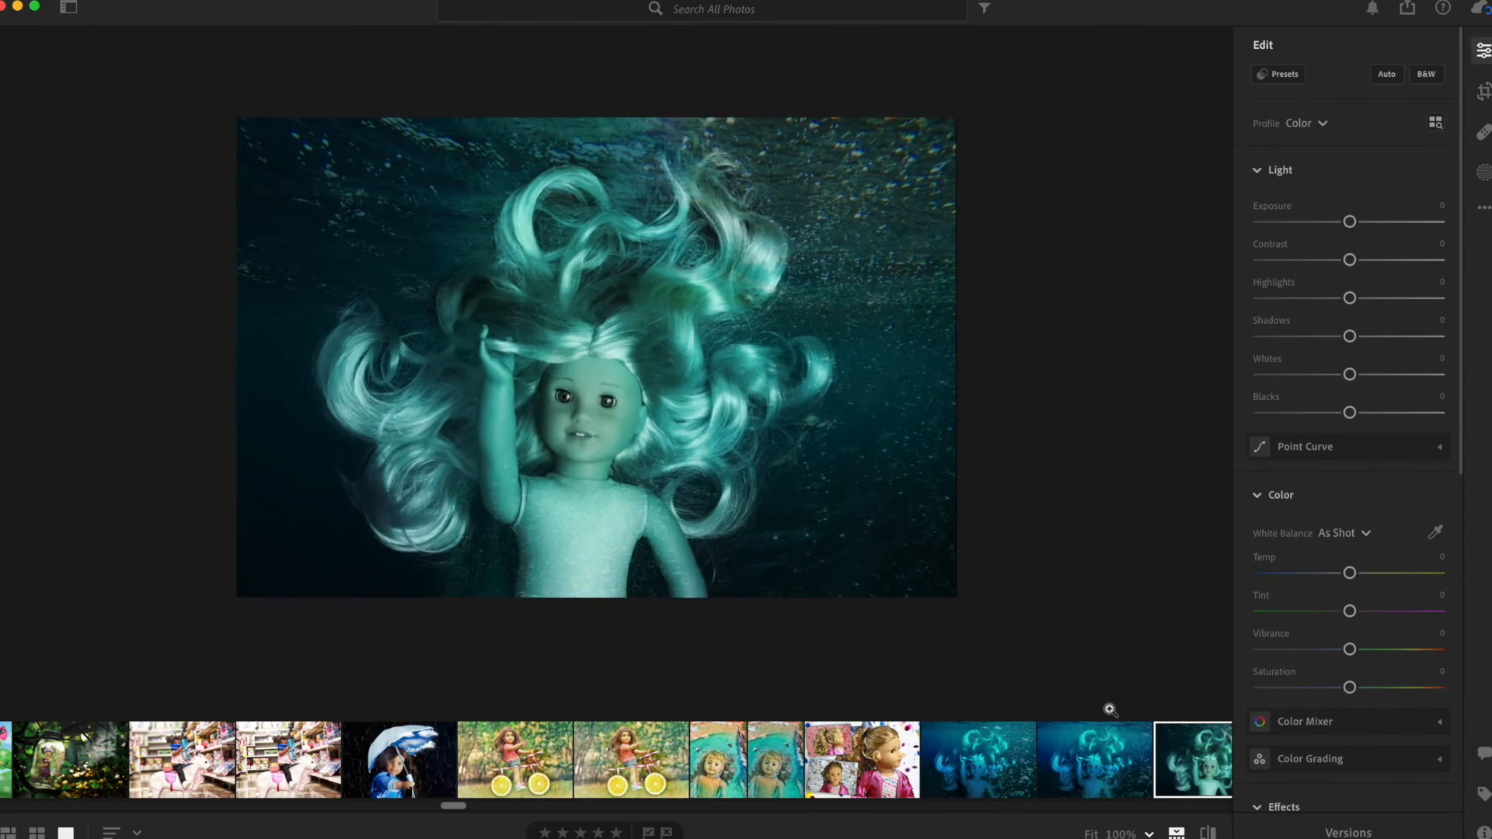
# In Lightroom, compare the two blue underwater doll edits with the new teal composite, ending on the teal one.
pyautogui.click(1078, 757)
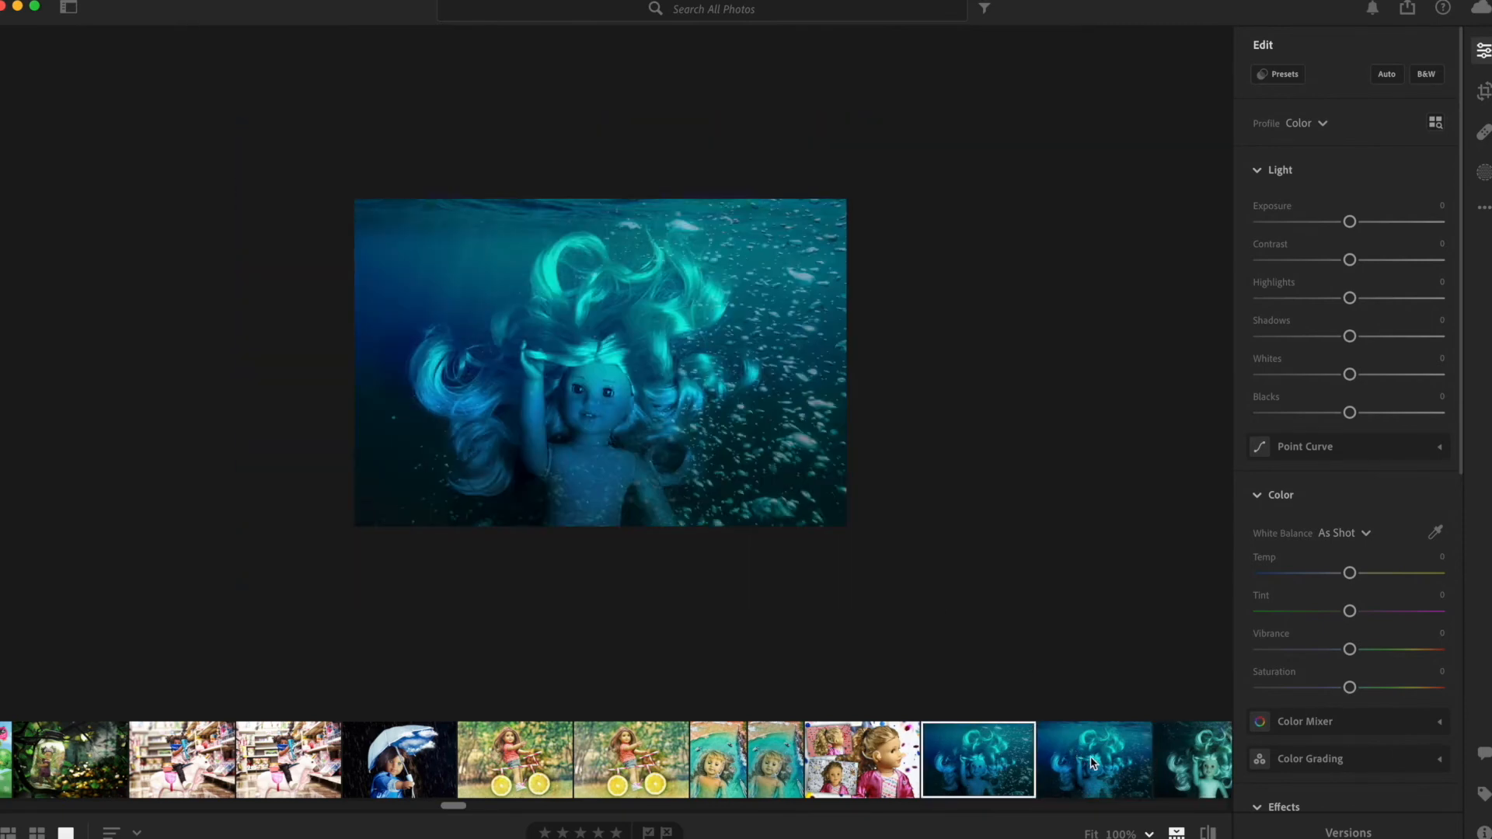
pyautogui.click(1190, 749)
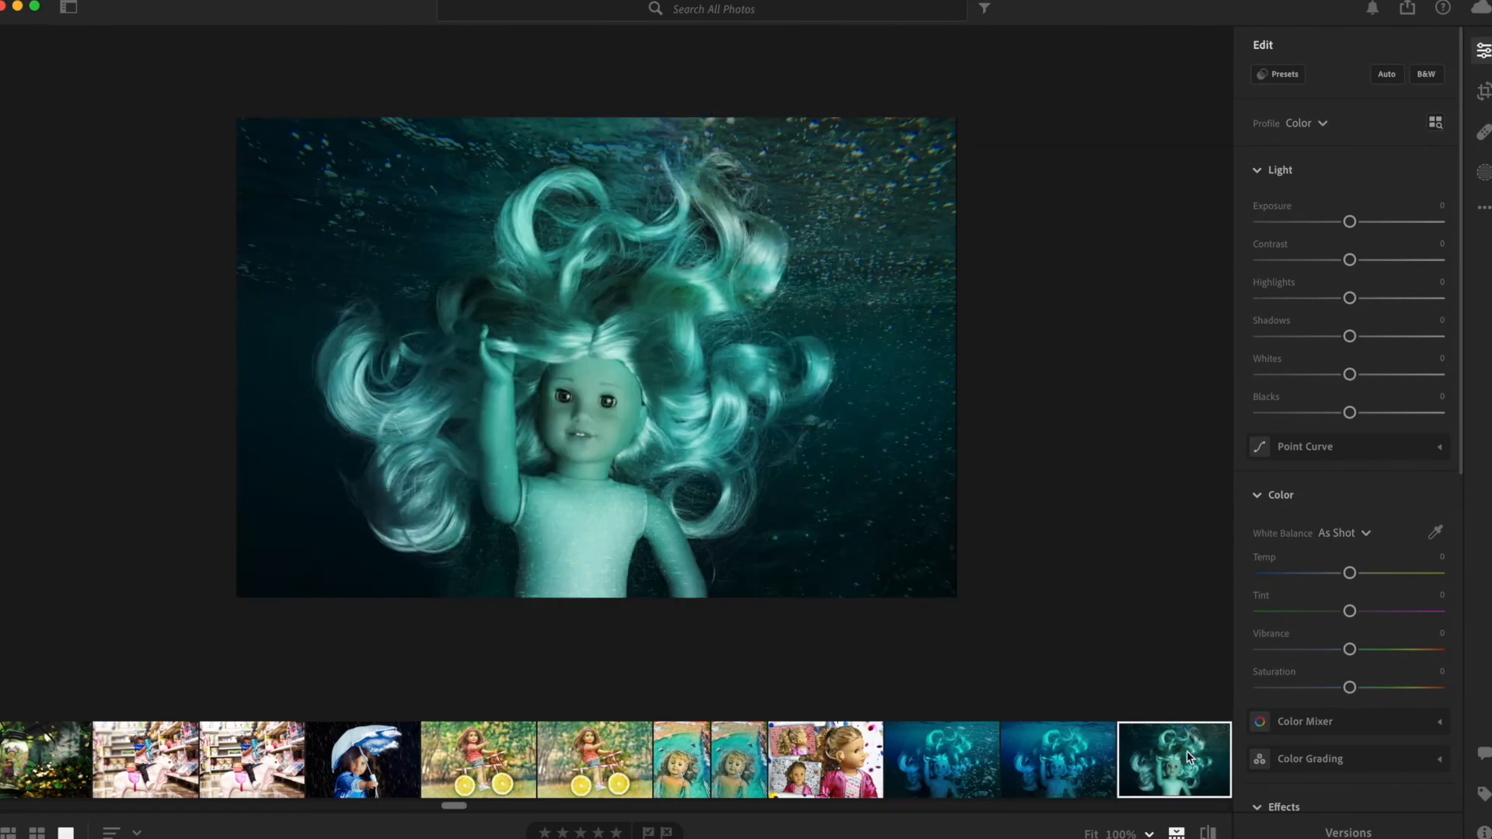
pyautogui.click(930, 792)
pyautogui.click(1063, 777)
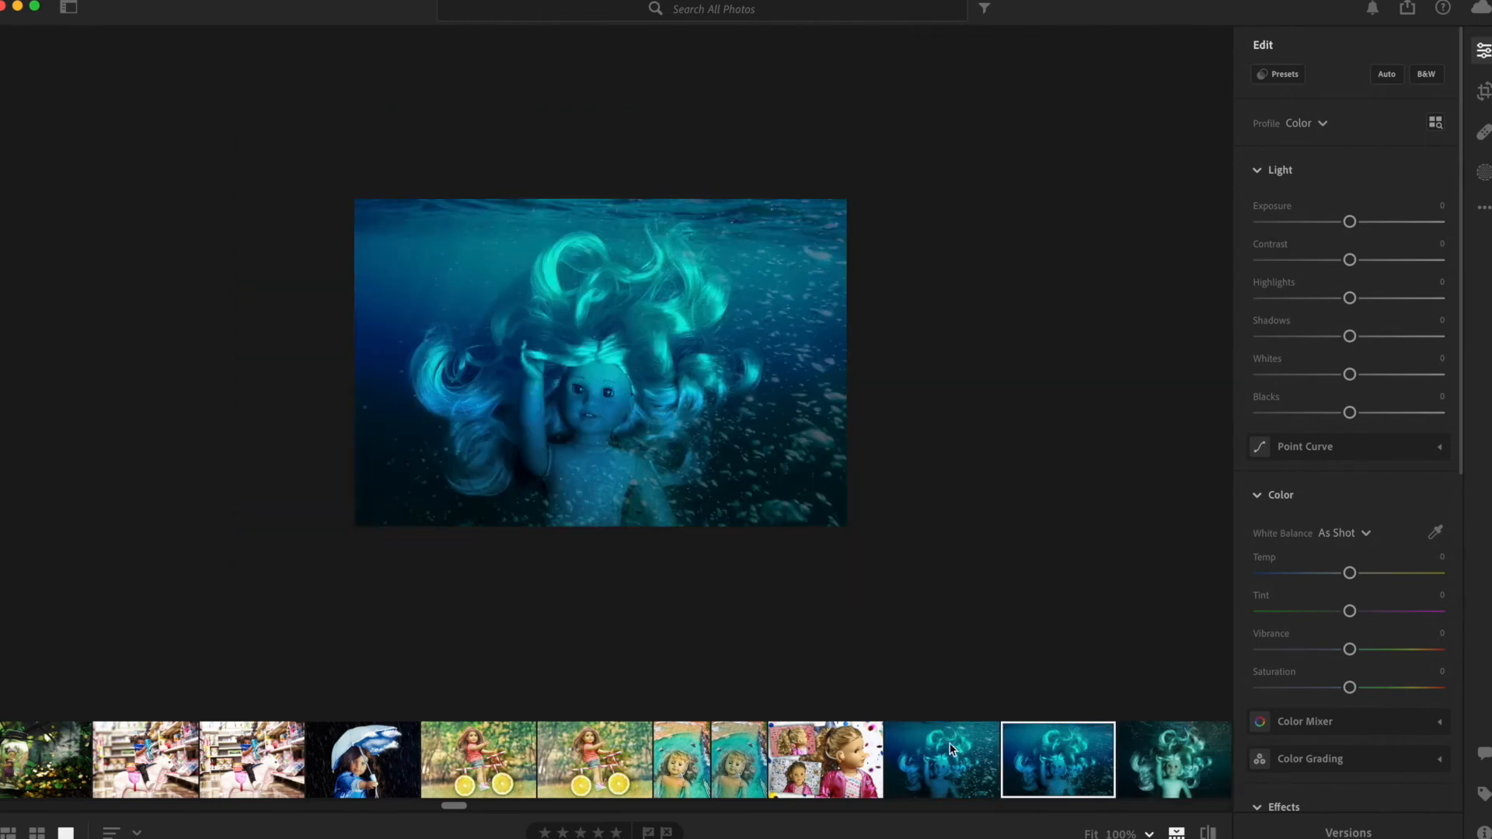
pyautogui.click(968, 758)
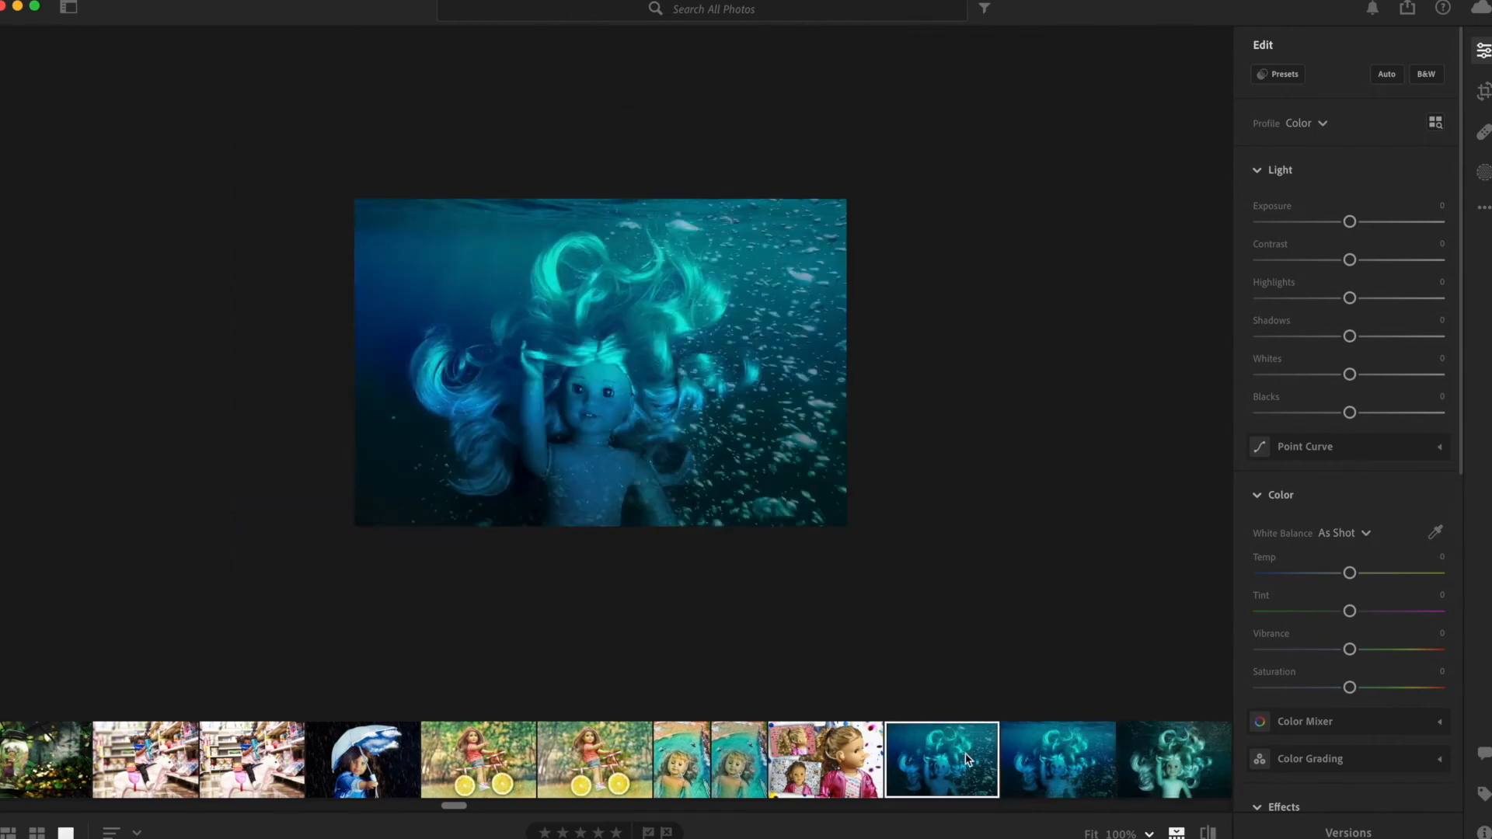
pyautogui.click(1134, 773)
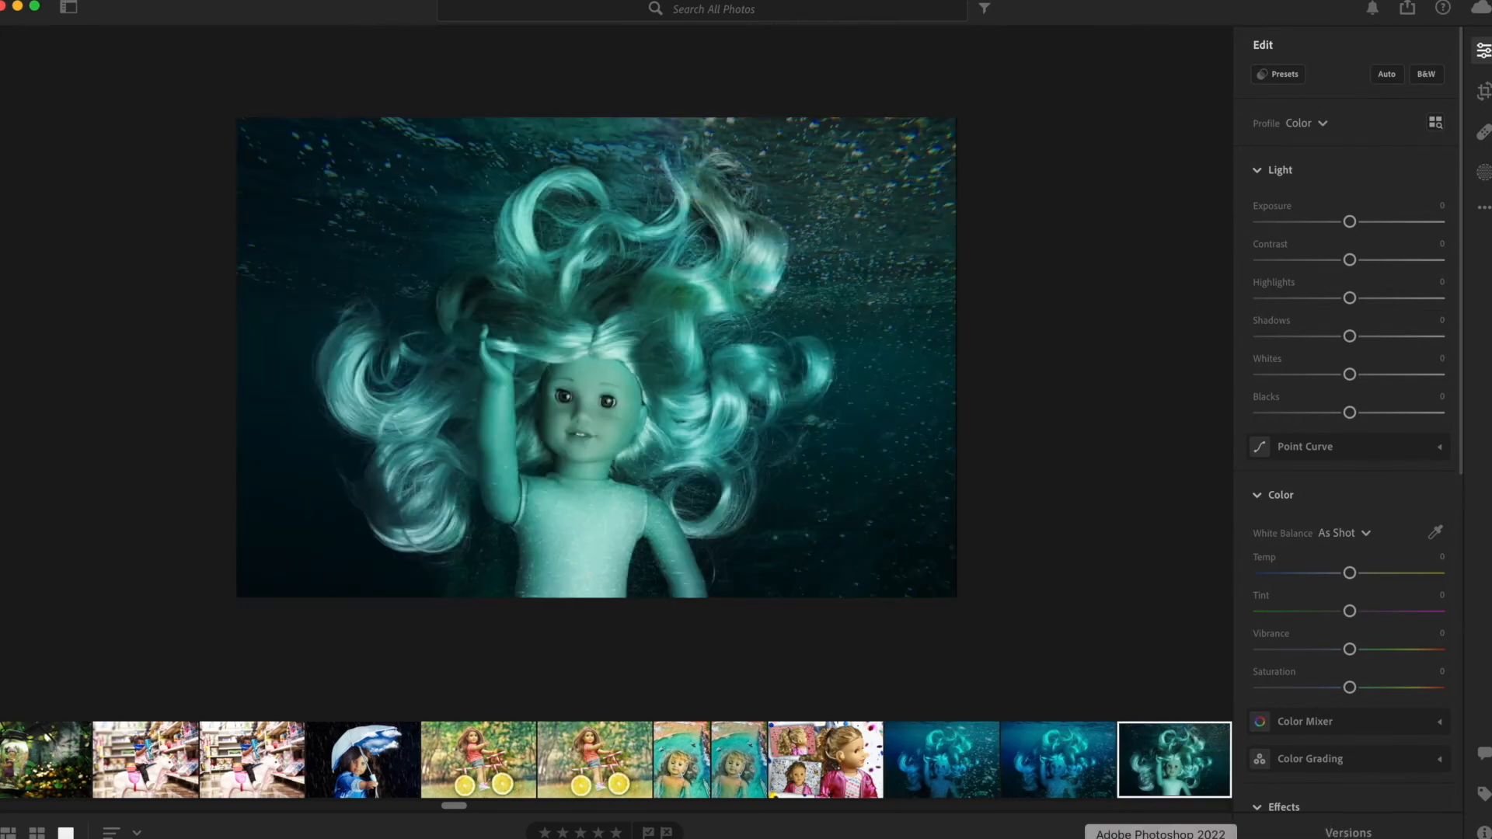
pyautogui.click(1249, 837)
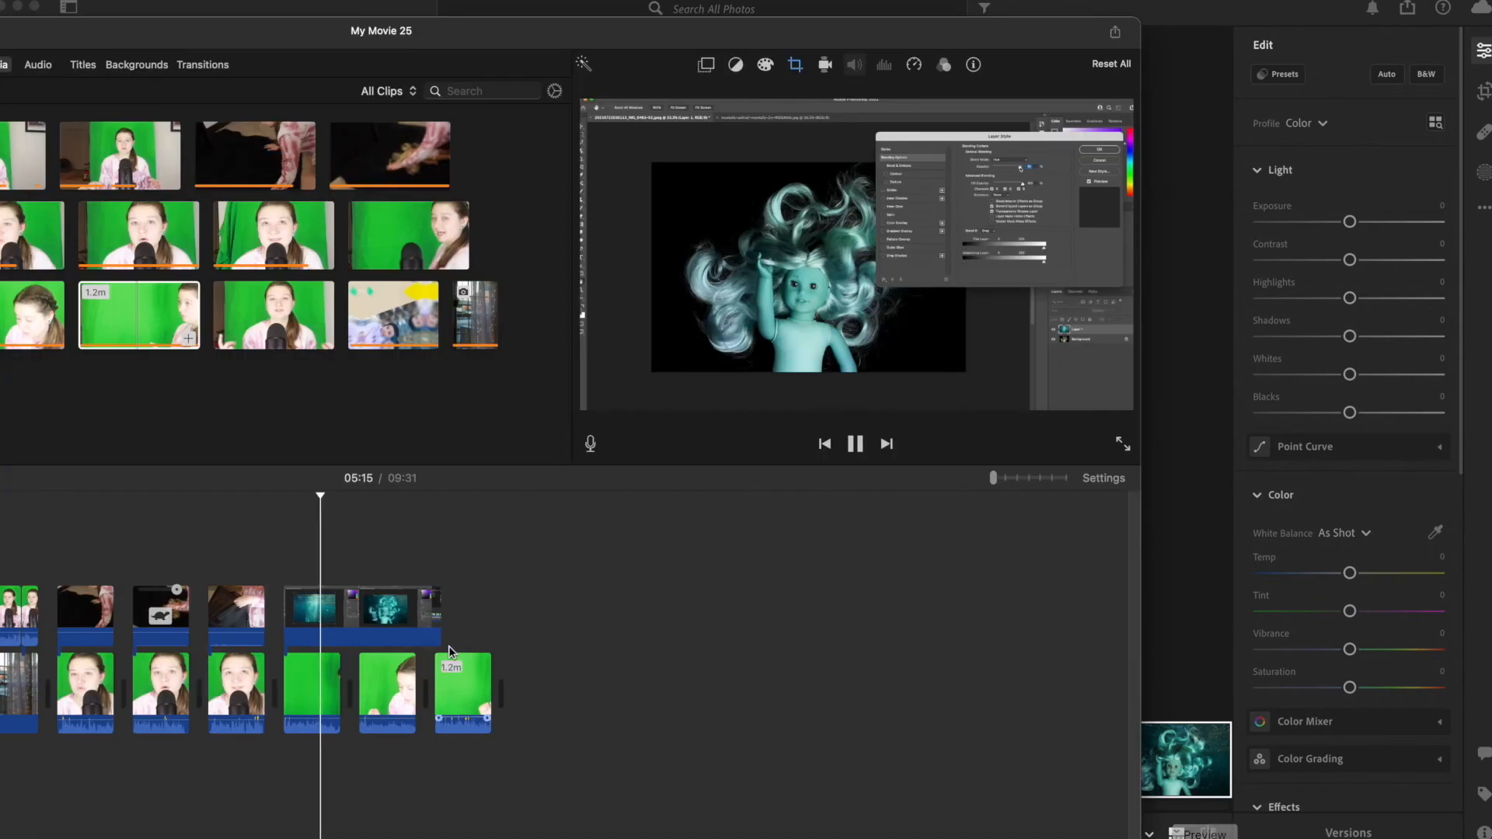
pyautogui.click(433, 549)
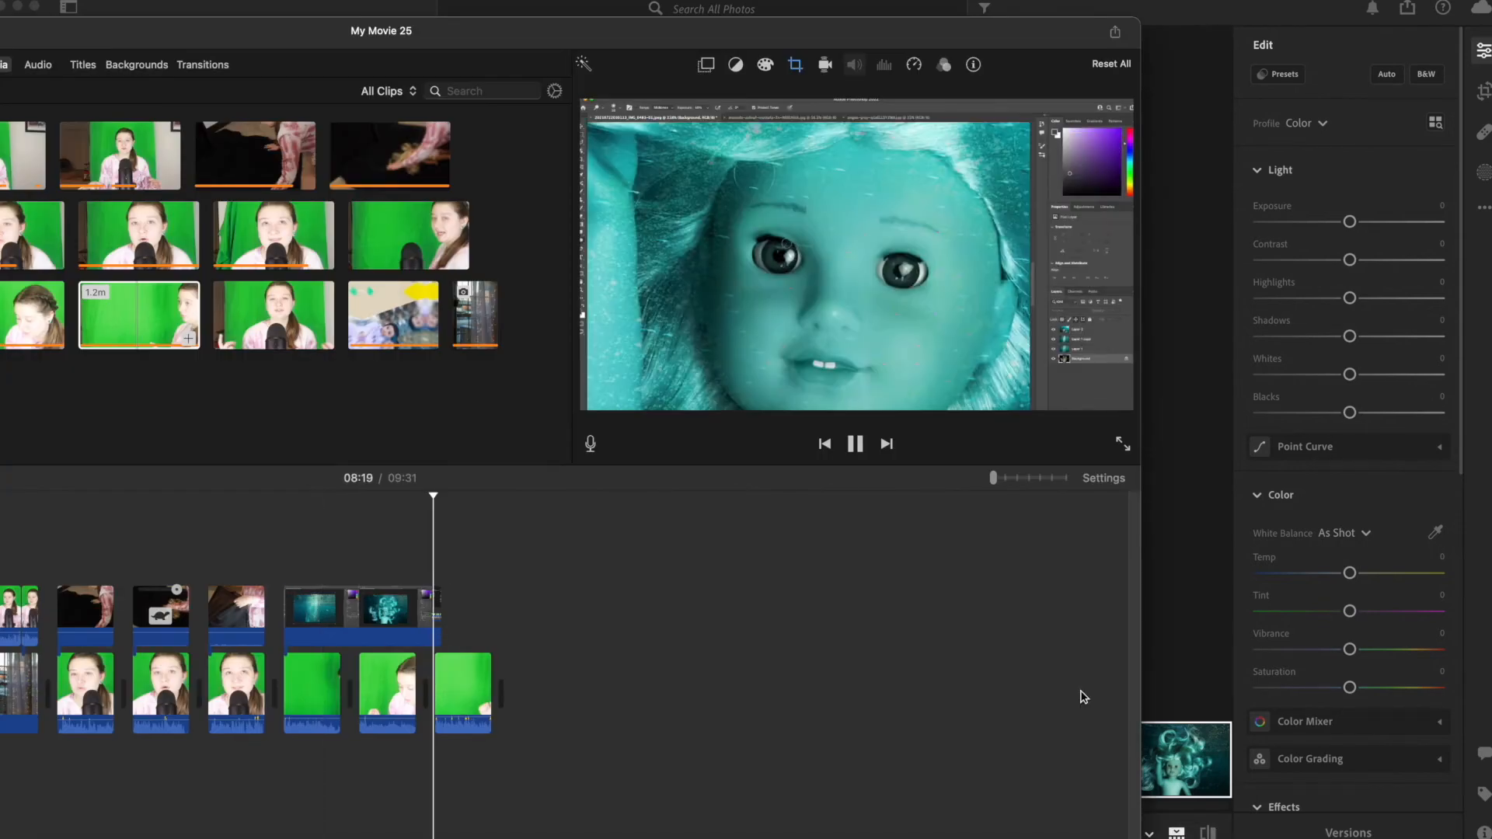
pyautogui.click(1182, 91)
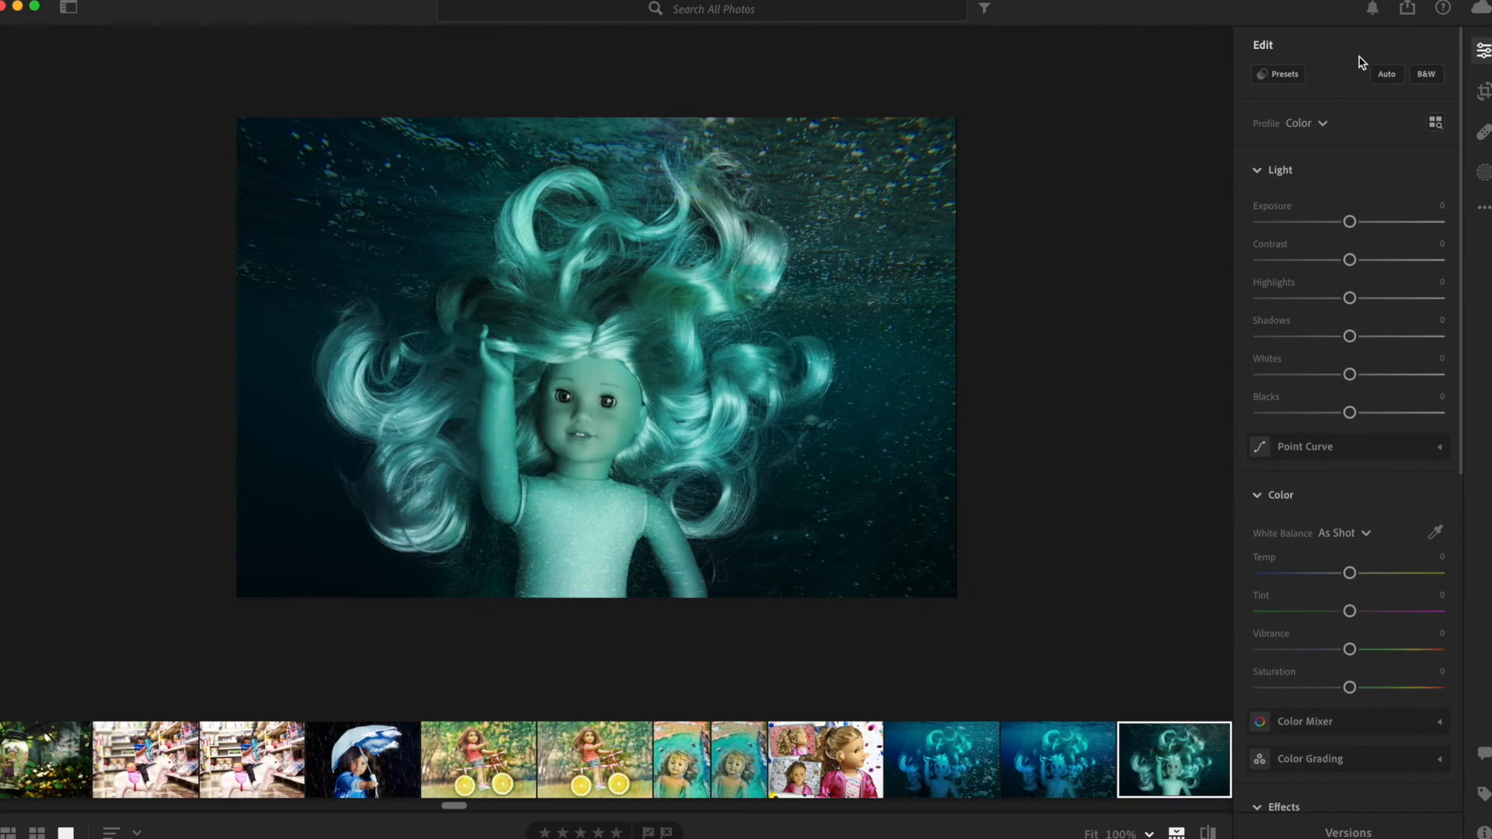
# Apply the user preset 01_Matte_Contrast_Warm to the teal doll composite.
pyautogui.click(1282, 75)
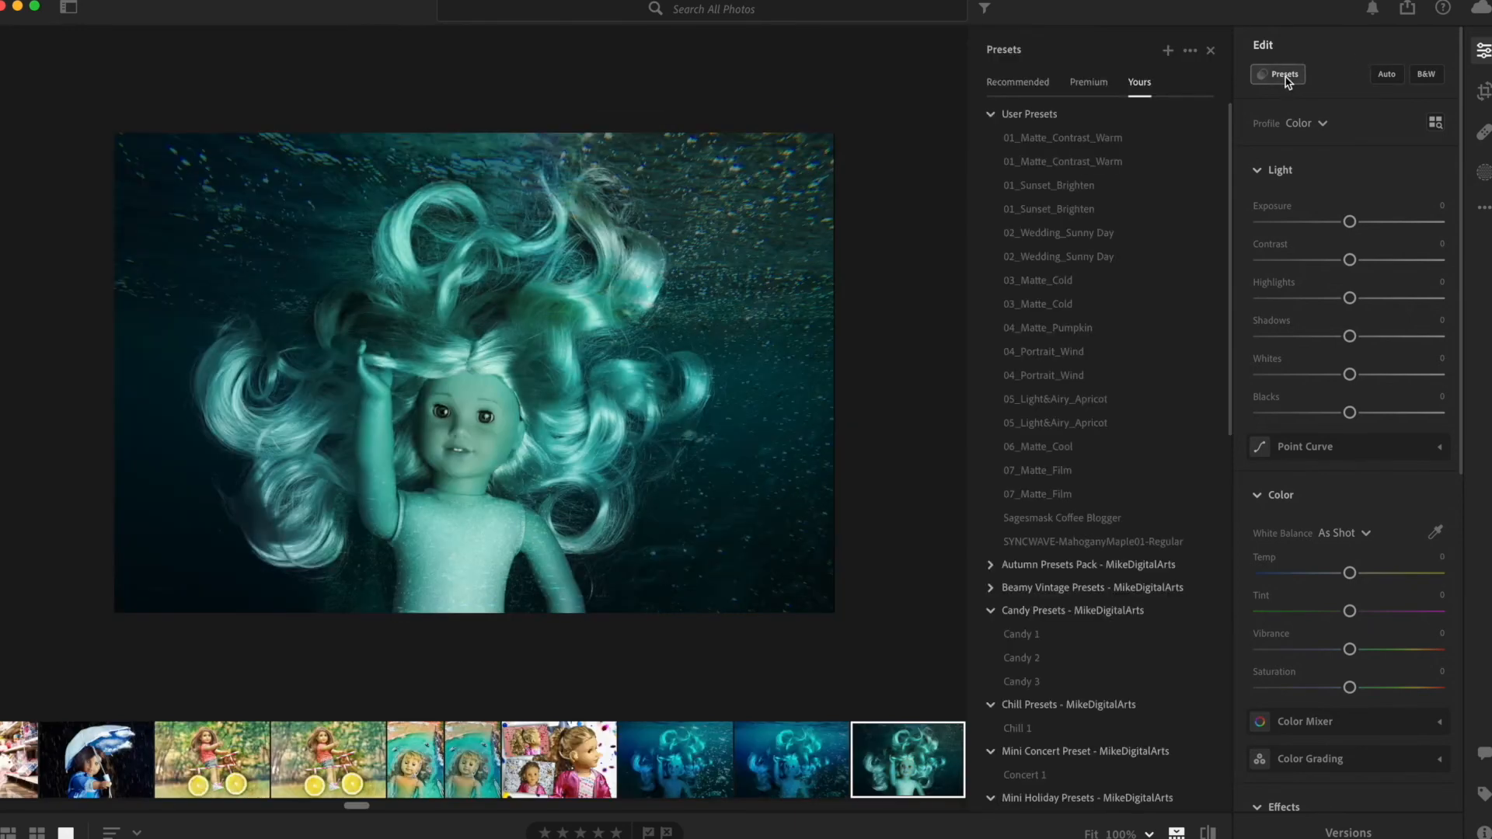
pyautogui.click(1114, 158)
pyautogui.click(1031, 137)
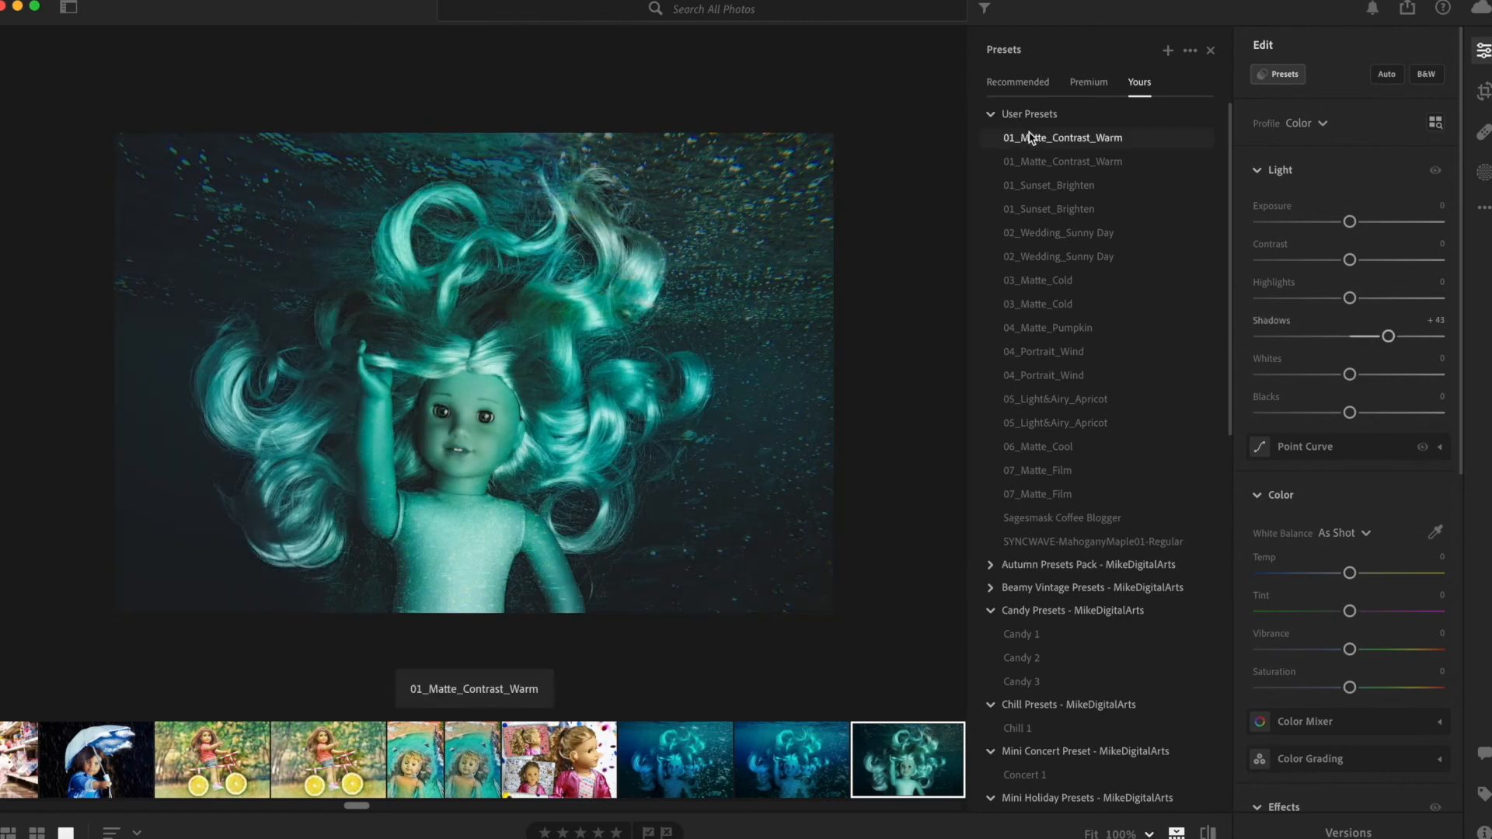